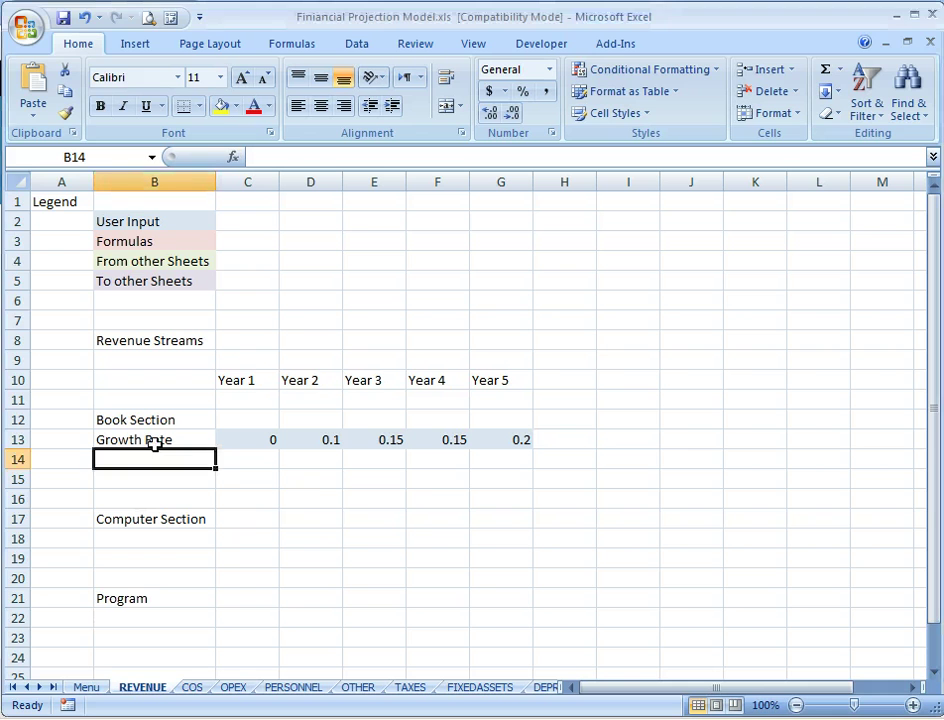
- Enter the labels 'No of Members' in B14 and 'Fee' in B15
type("No")
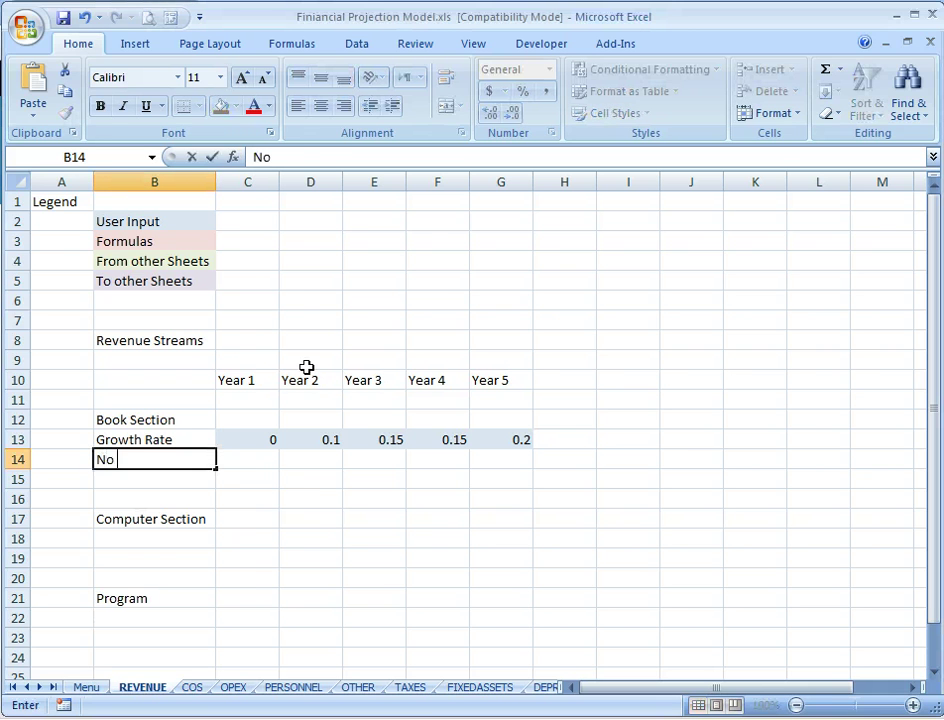
type(" of Members")
key("Return")
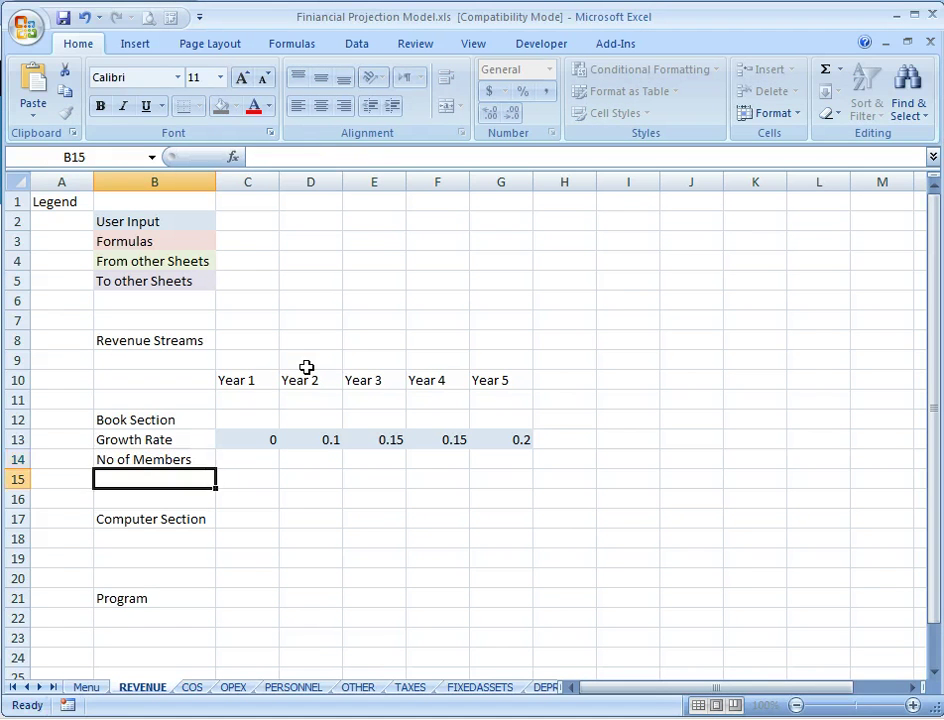
type("Fee")
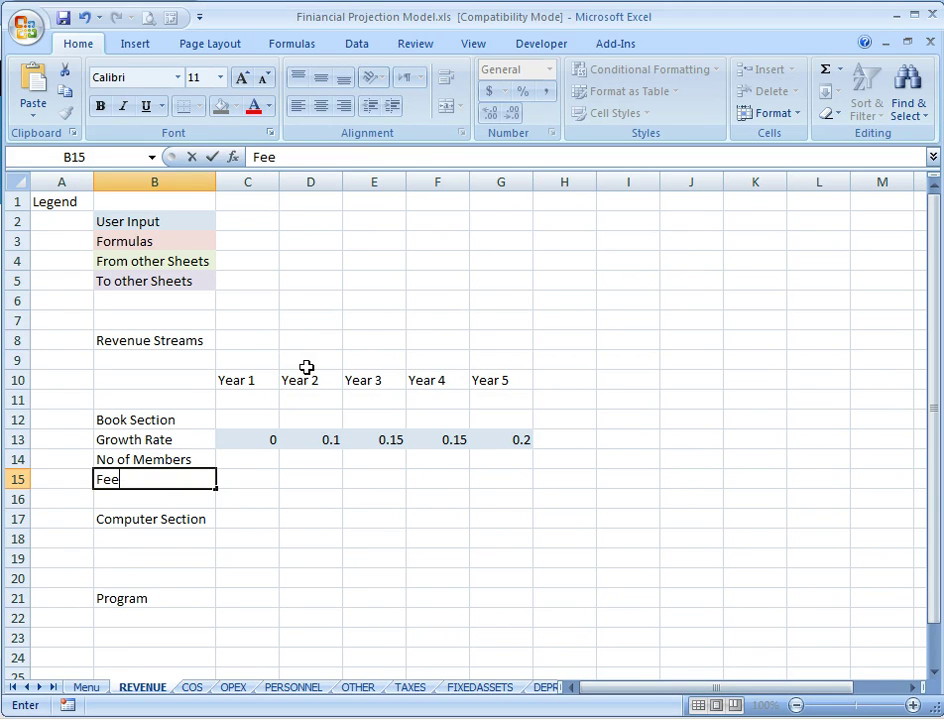
key("Return")
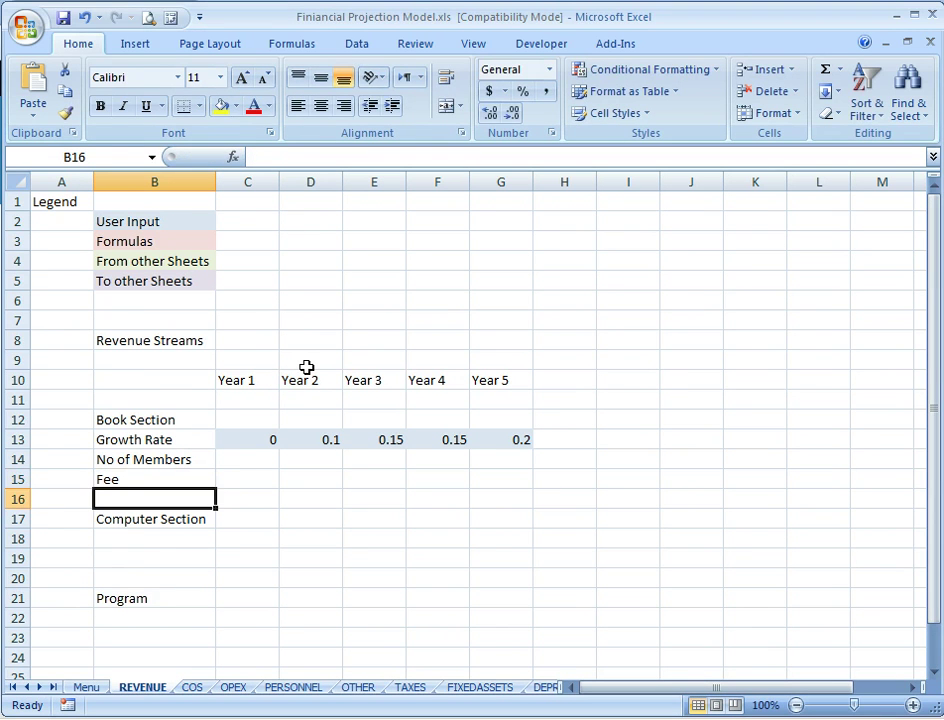
- Insert a new row and label it 'Total Book Section Earnings'
key("alt+i")
type("rTotal")
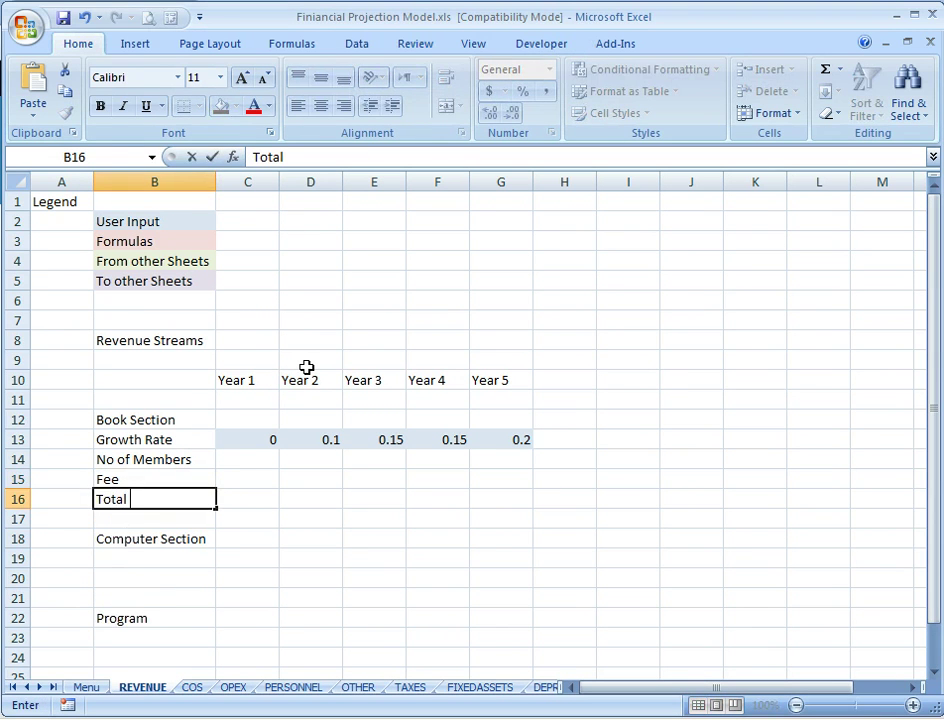
type("Booke")
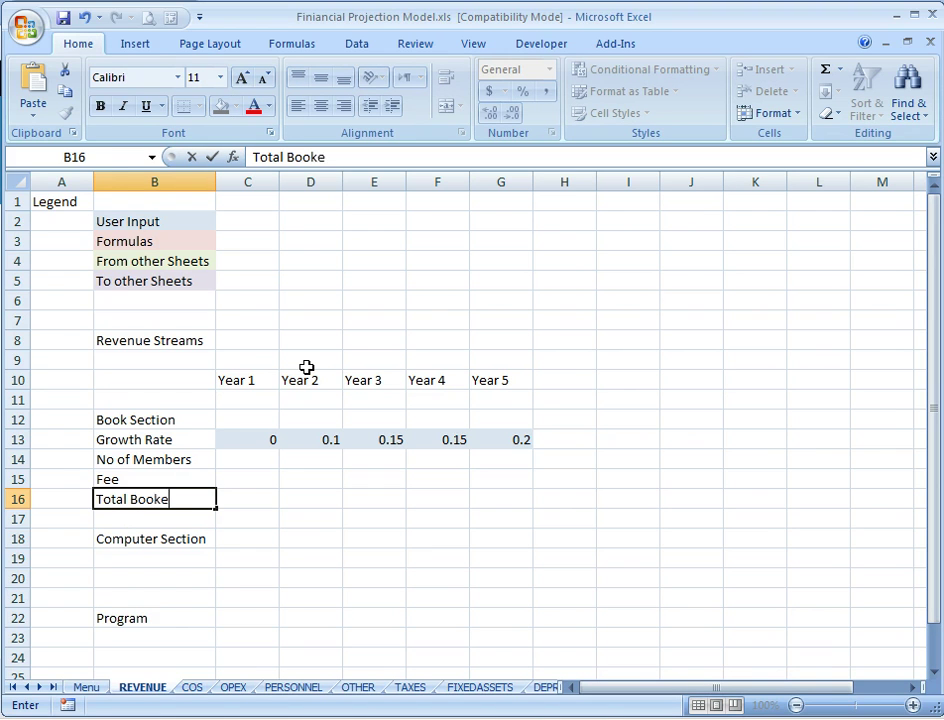
key("BackSpace")
type("Sect")
type("ions")
key("BackSpace")
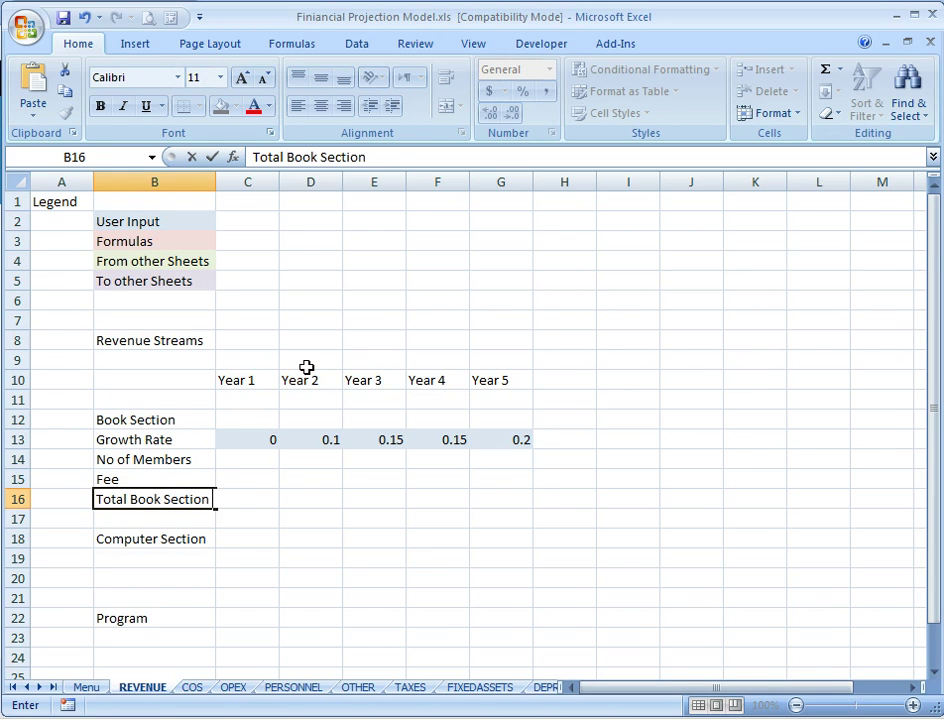
type("Earnings")
key("Return")
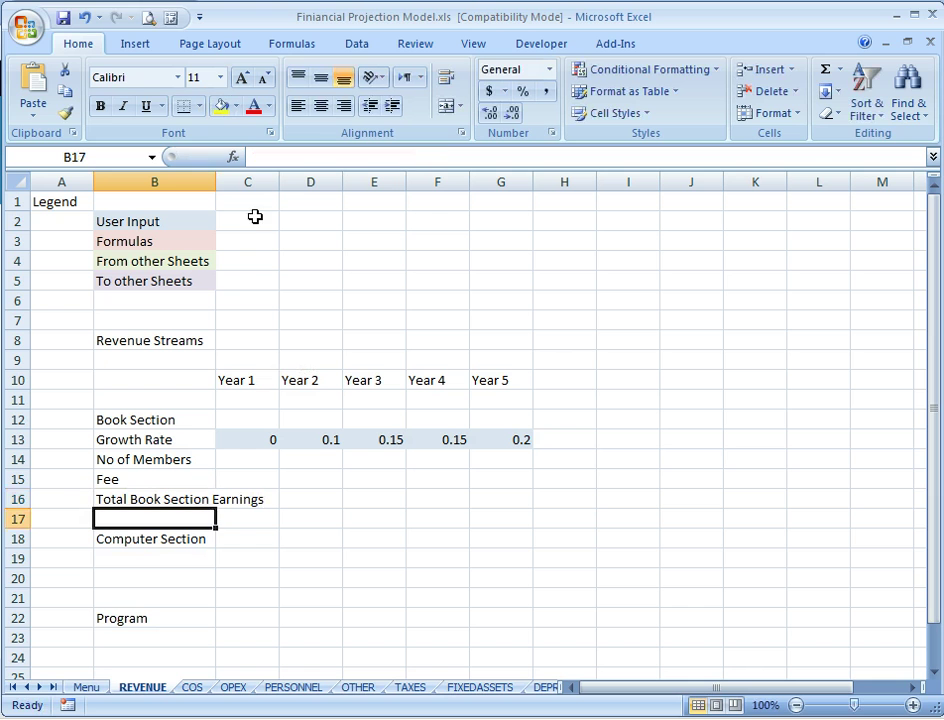
- Autofit column B, then enter Year 1 values of 350 members and a fee of 150
double_click(217, 175)
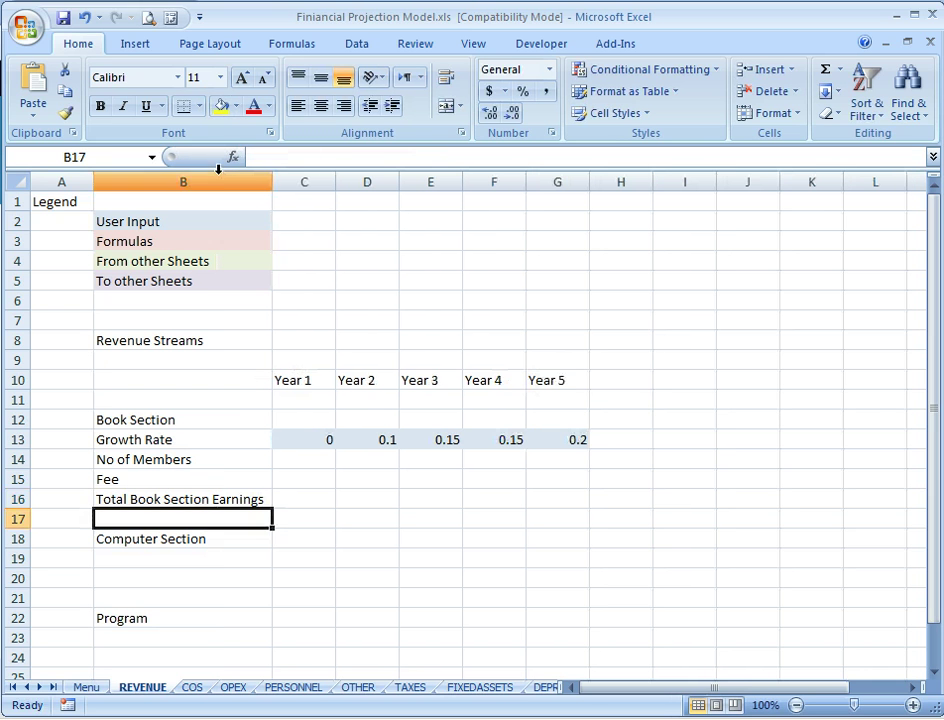
key("Up")
key("Up")
key("Up")
key("Right")
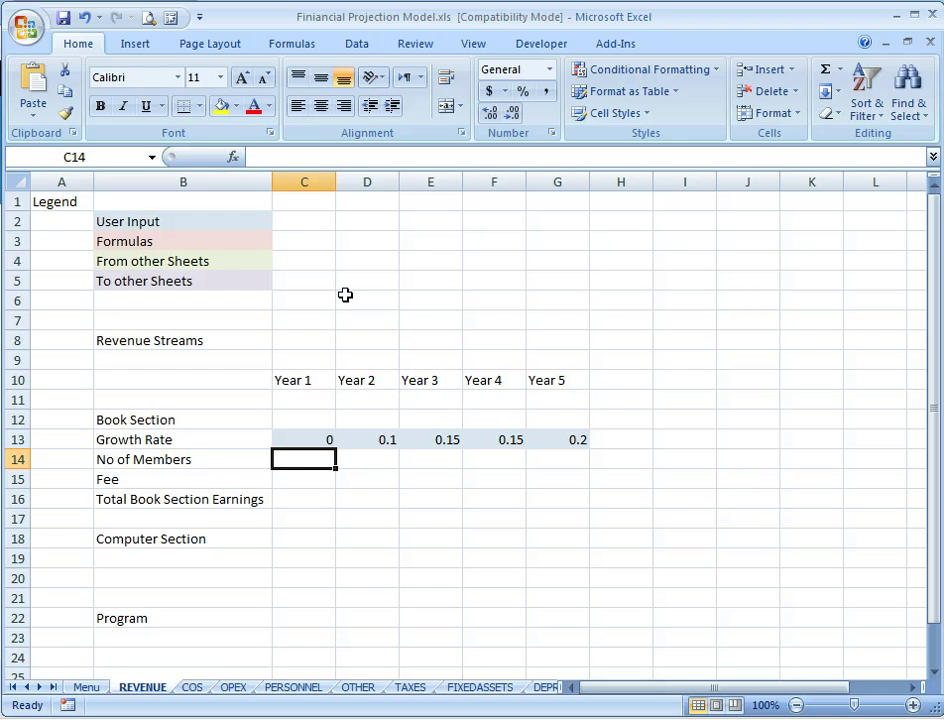
type("3")
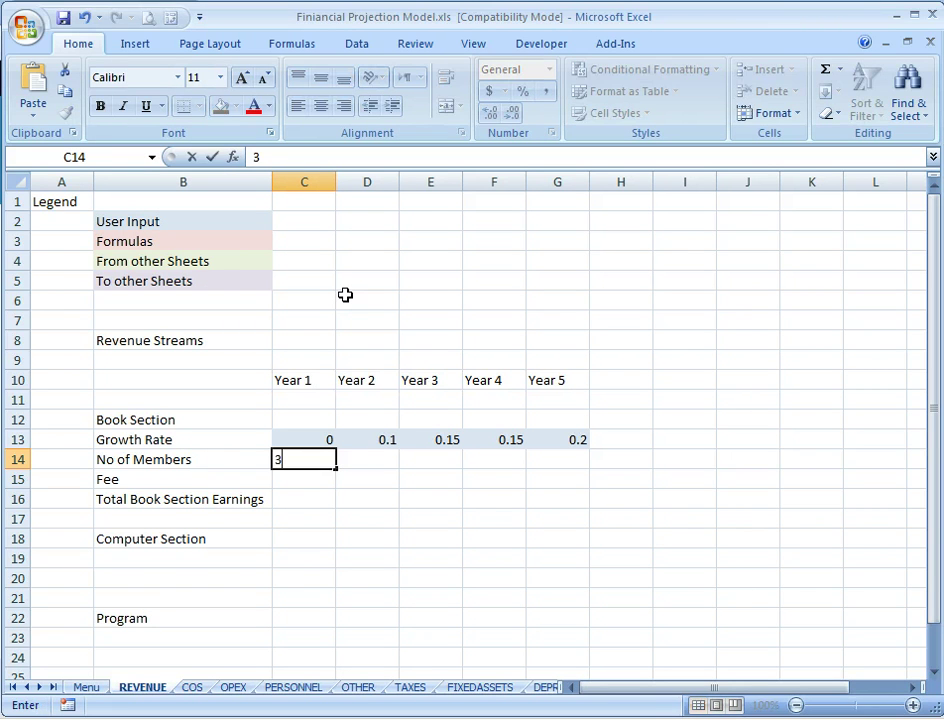
type("50")
key("Return")
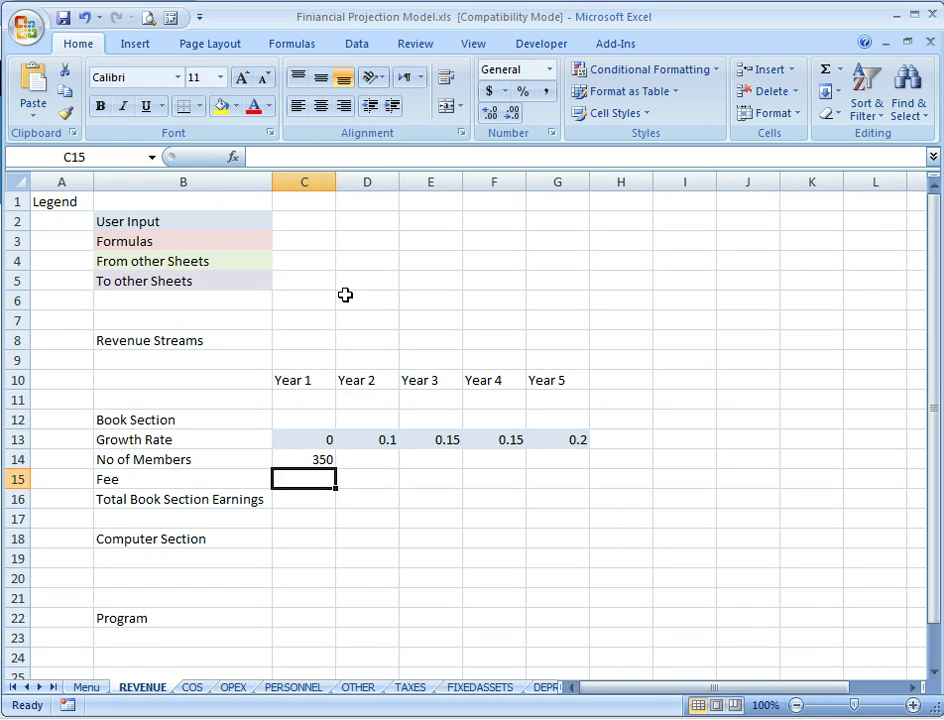
type("150")
key("Return")
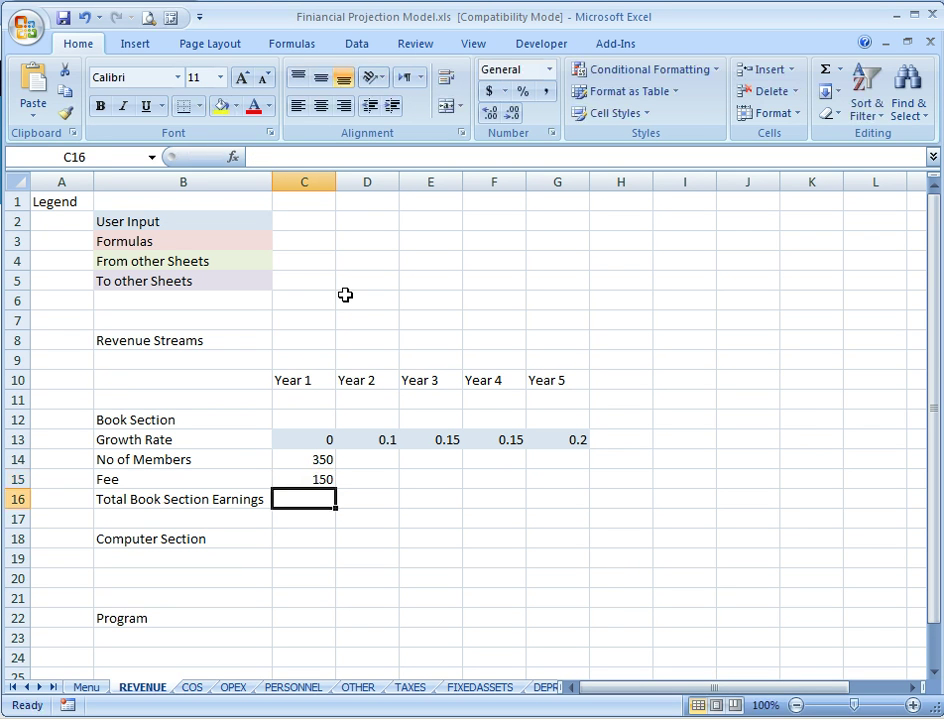
- Enter =C14*C15 as Year 1 Total Book Section Earnings, giving 52500
type("=")
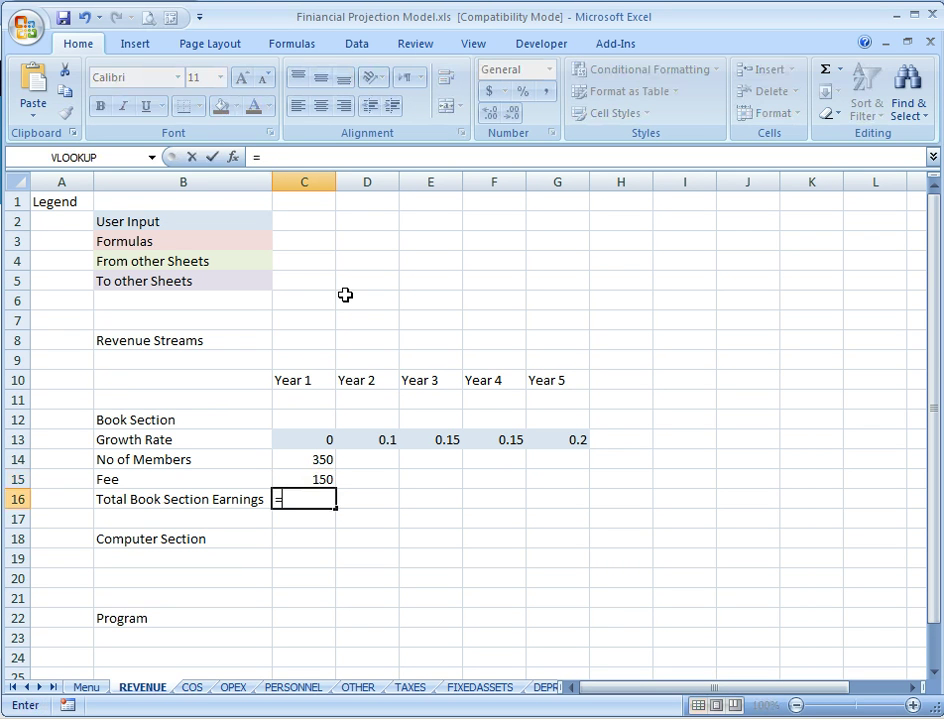
key("Up")
key("Up")
type("*")
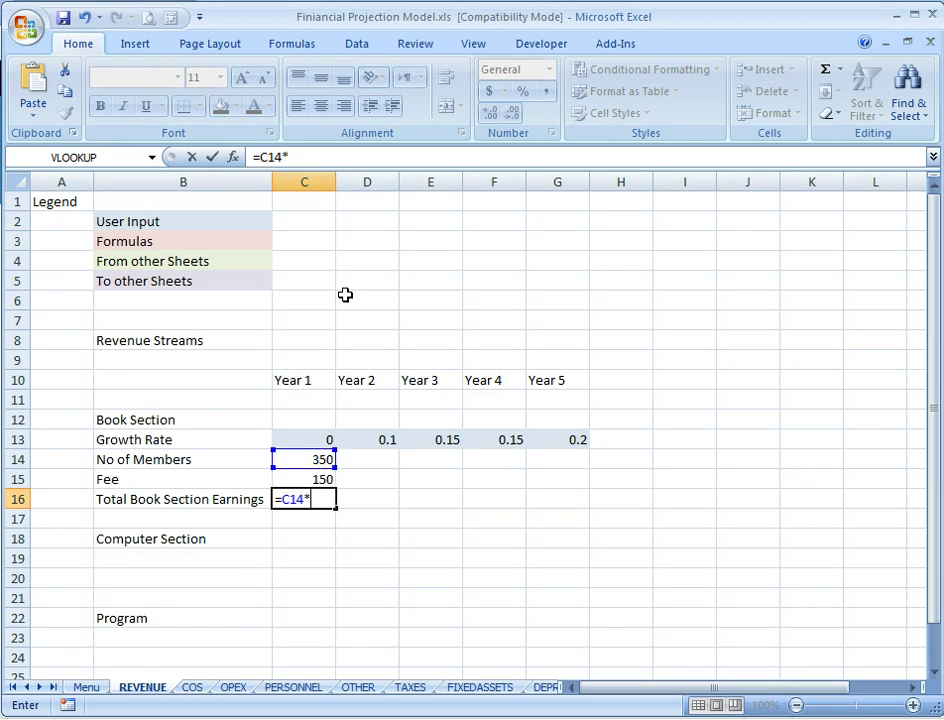
key("Up")
key("Return")
key("Up")
key("Up")
key("Up")
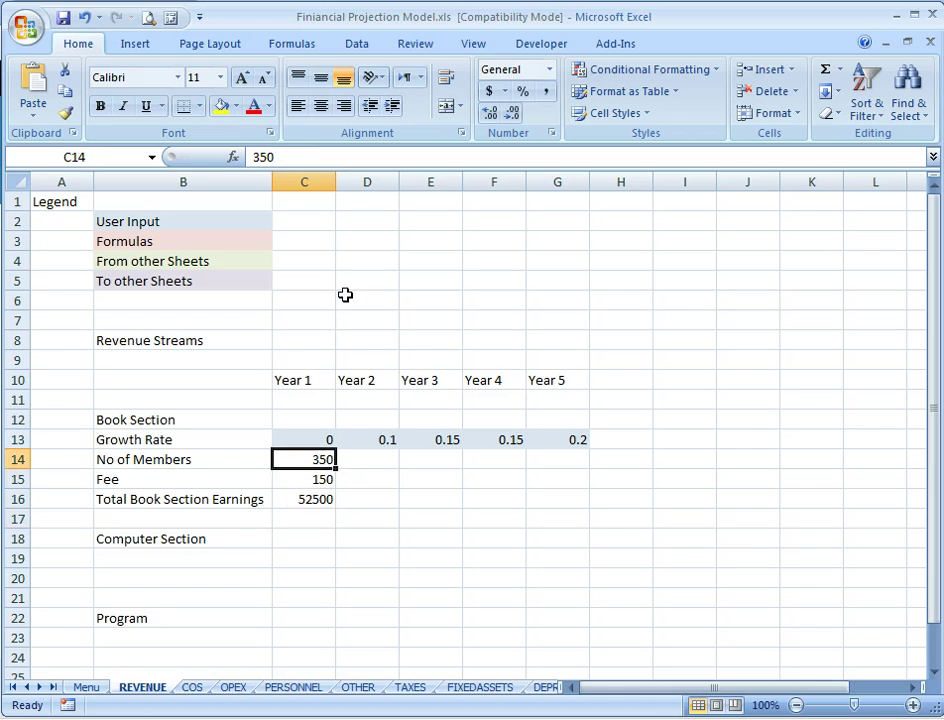
- Apply the User Input cell style to the Year 1 members and fee cells C14:C15
left_click_drag(311, 458, 312, 470)
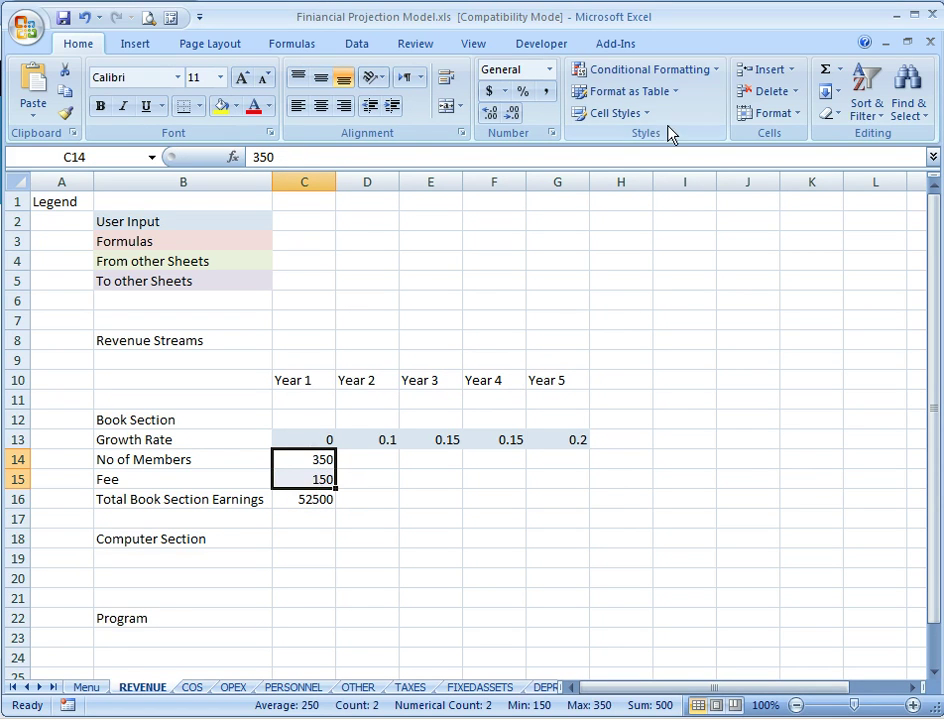
left_click(638, 118)
left_click(922, 160)
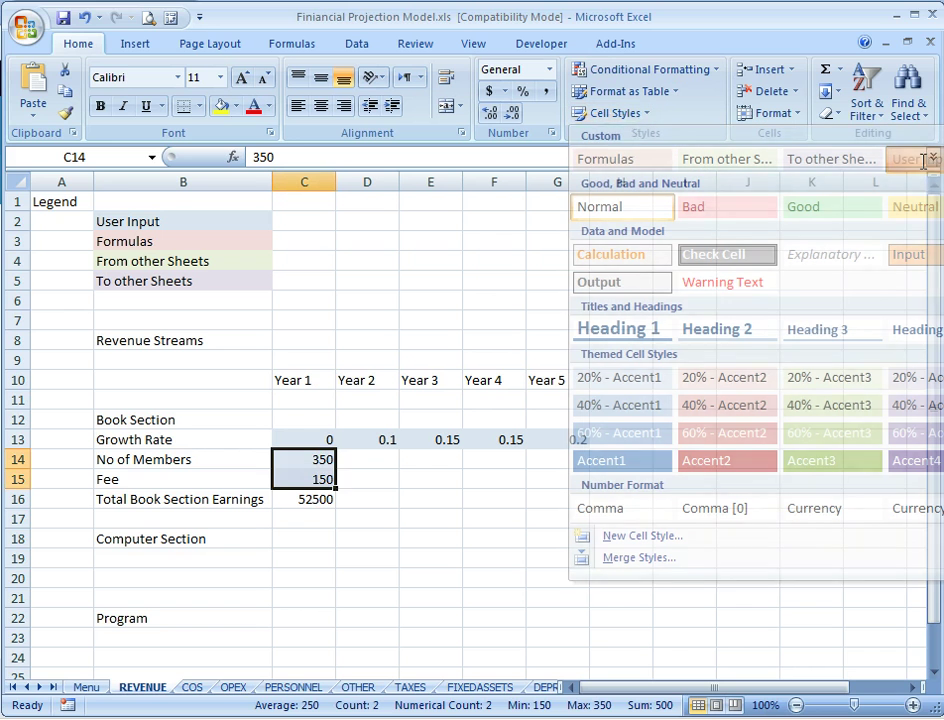
- Apply the Formulas cell style to the Year 1 earnings total in C16
left_click(315, 500)
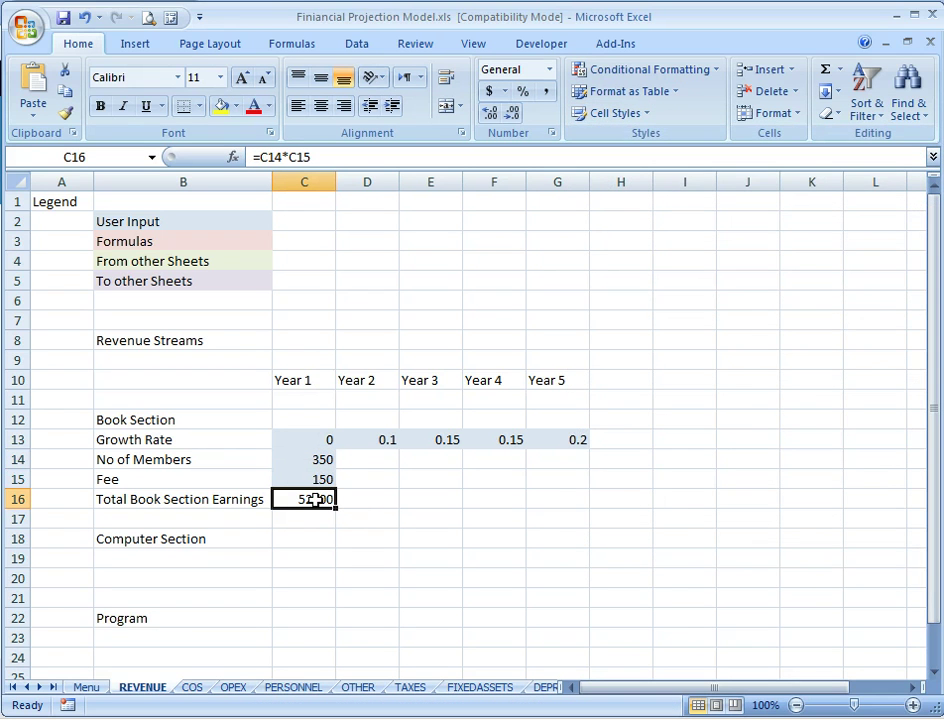
left_click(634, 115)
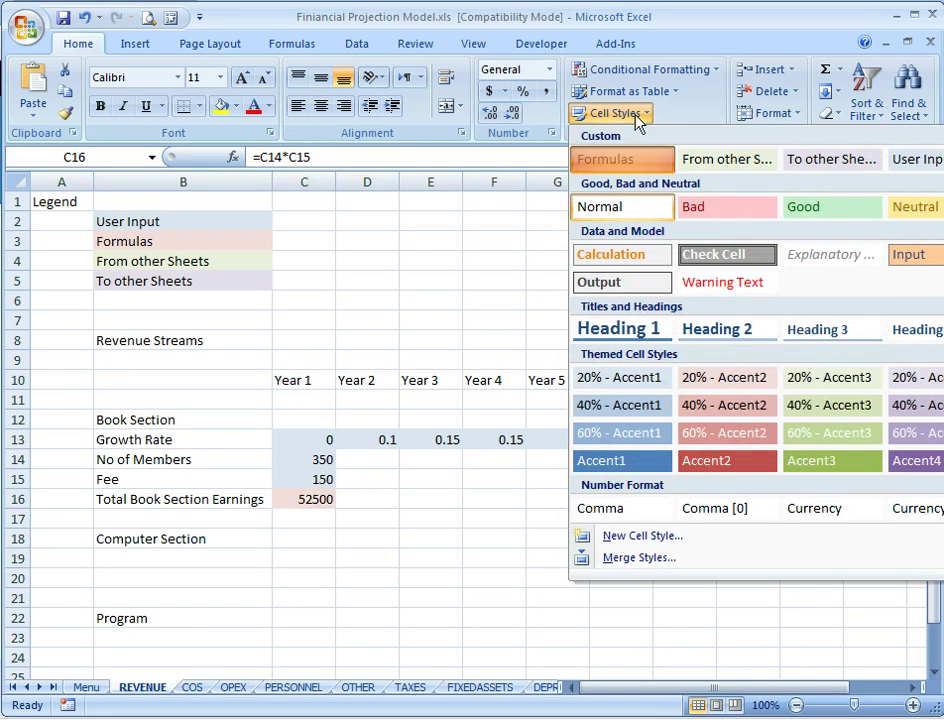
left_click(638, 118)
key("Up")
key("Right")
key("Up")
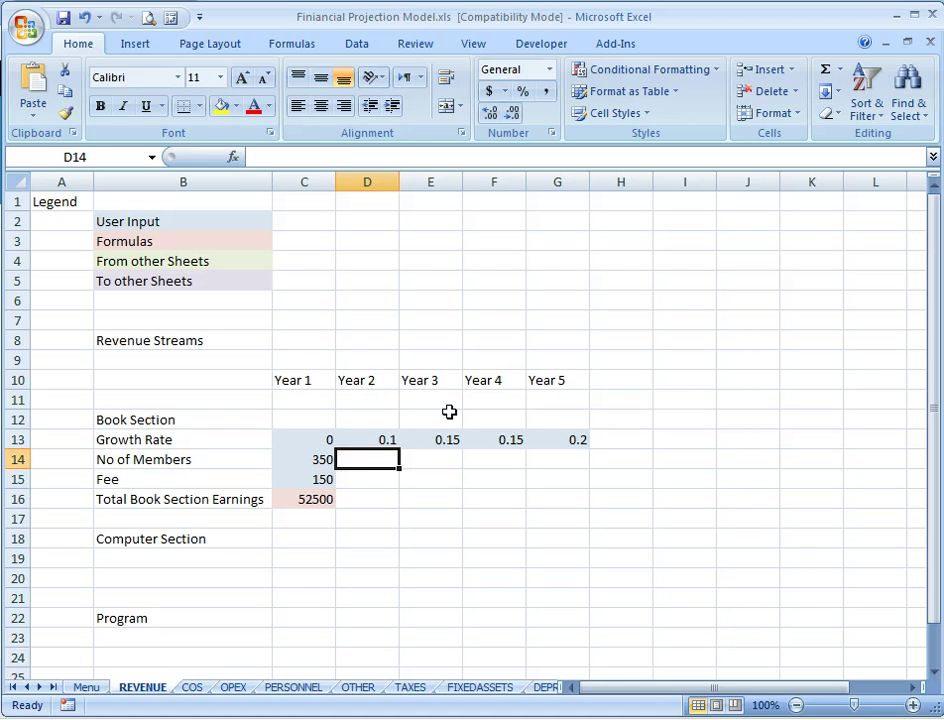
- Enter =C14*(1+D13) in D14 and fill it across to G14
type("=")
key("Left")
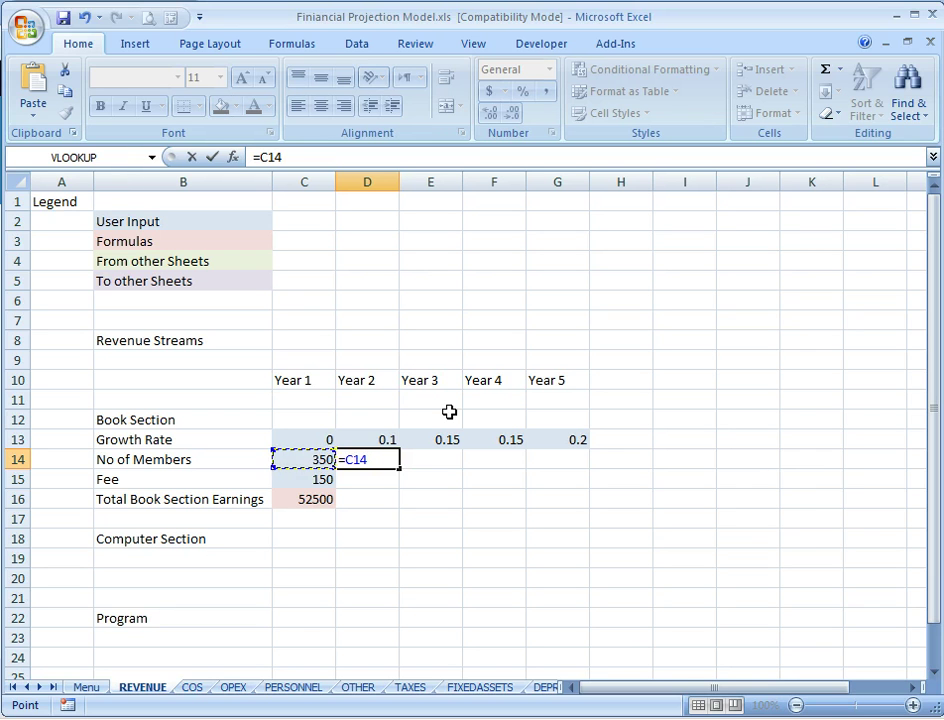
type("*")
type("(1+")
key("Up")
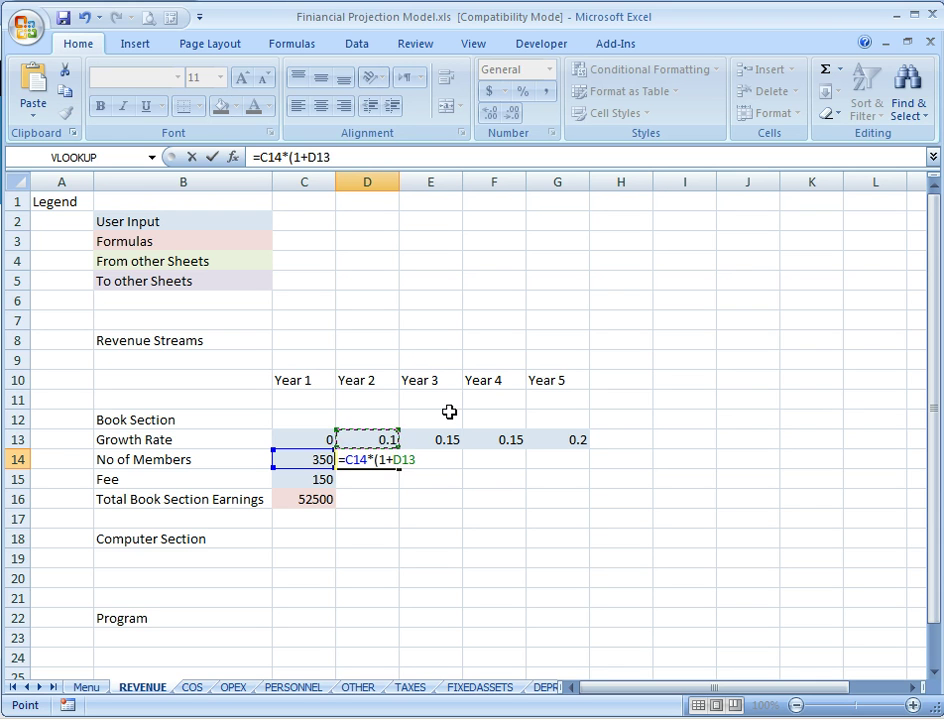
type(")")
key("ctrl+Return")
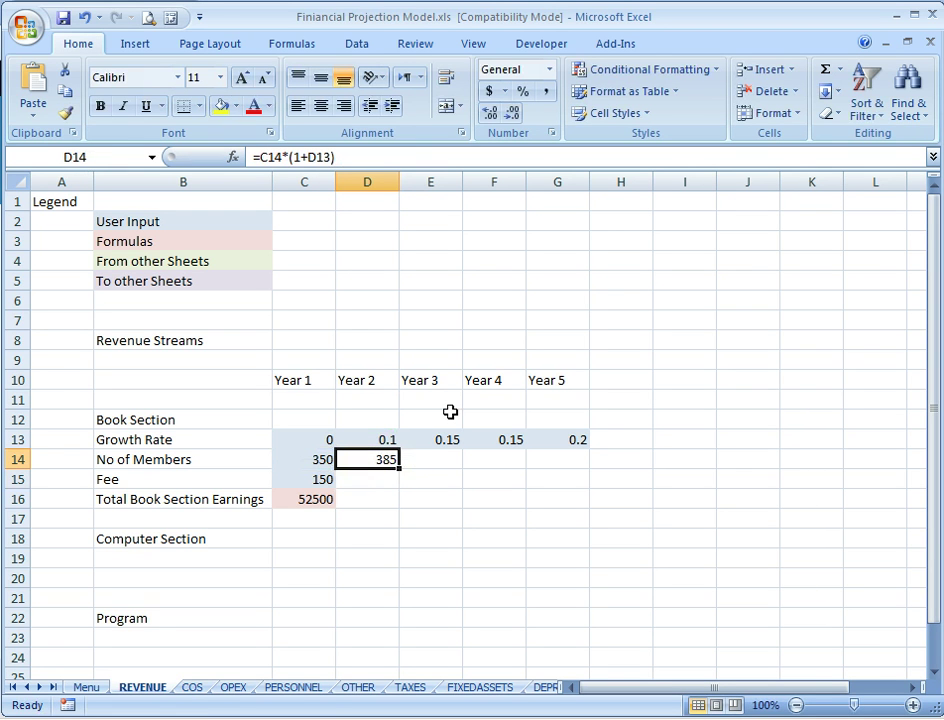
left_click_drag(399, 468, 560, 466)
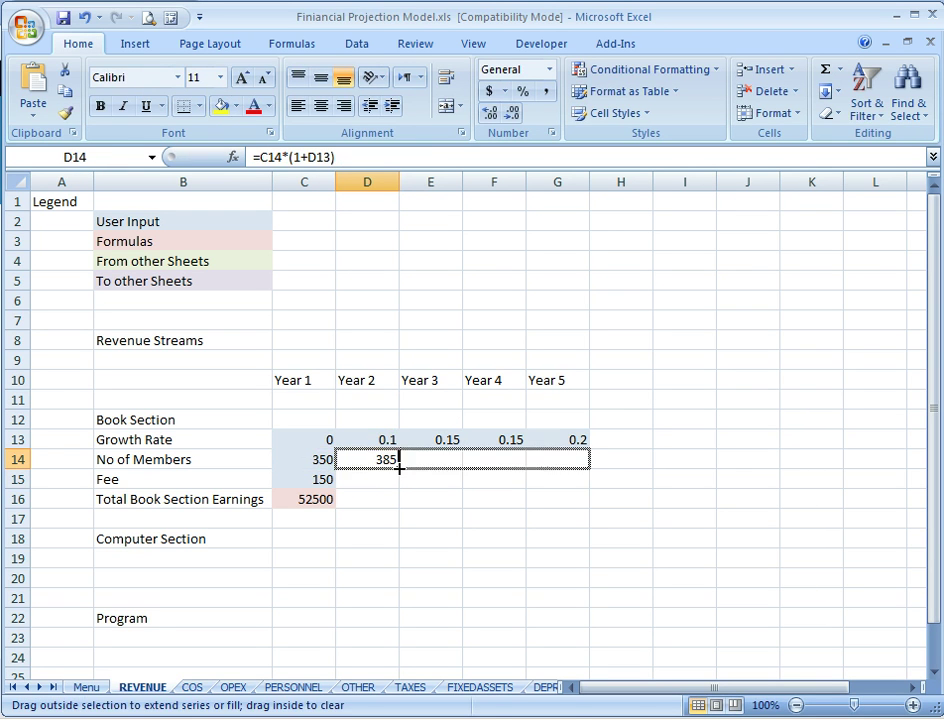
left_click_drag(399, 468, 560, 466)
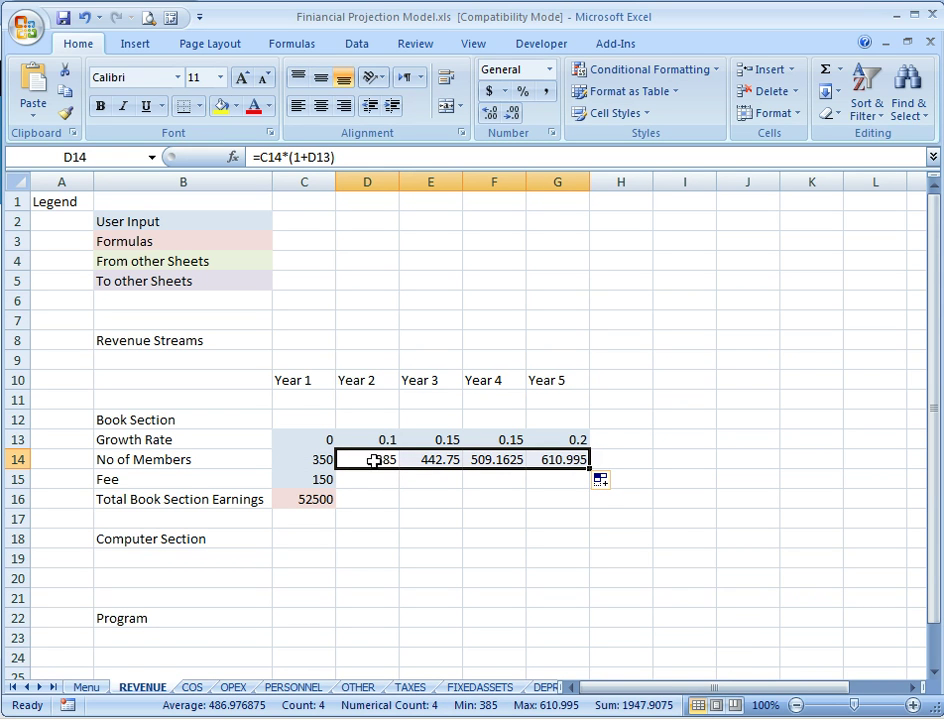
- Style the Year 2–5 member counts as Formulas with comma format and no decimals
left_click(637, 115)
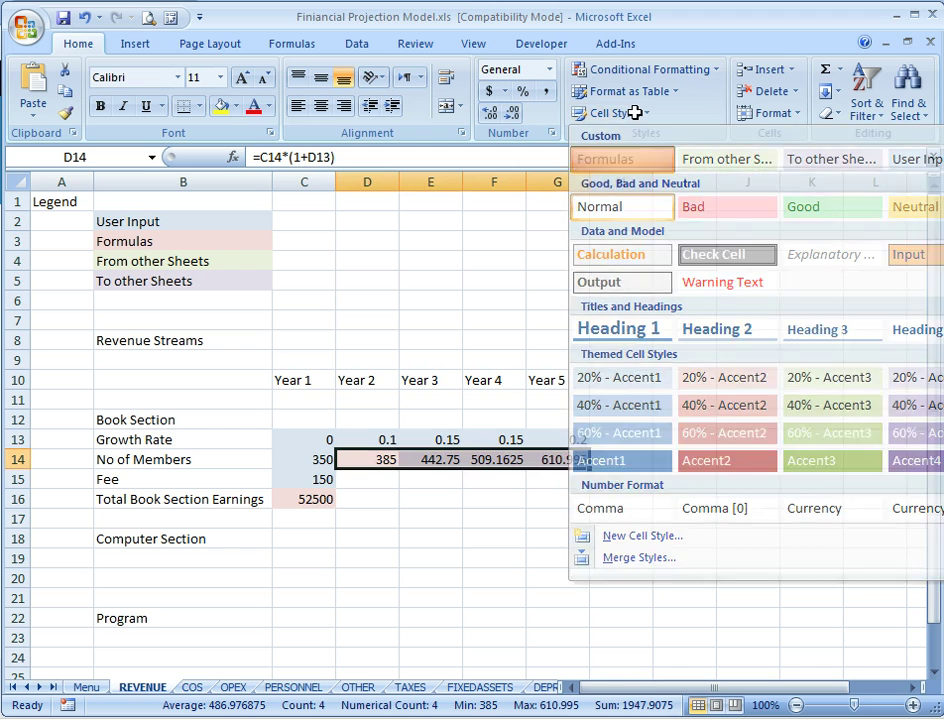
left_click(635, 113)
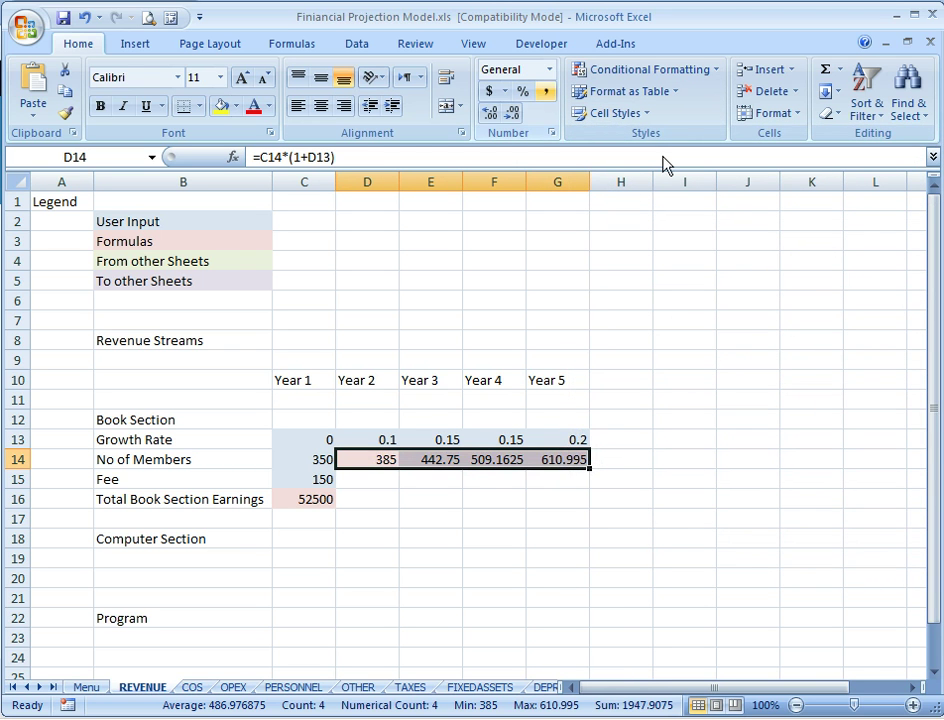
key("alt+h")
key("k")
key("alt+h")
key("9")
key("alt+h")
key("9")
key("Down")
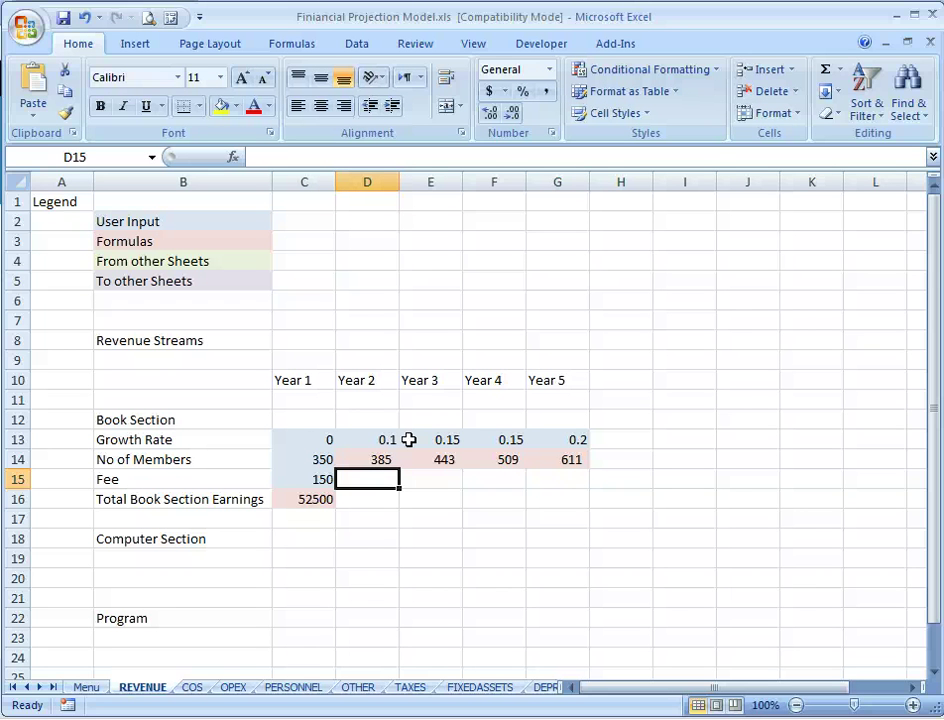
- Enter =C15 in D15, fill it to G15 so each fee shows 150, and style as User Input
type("=")
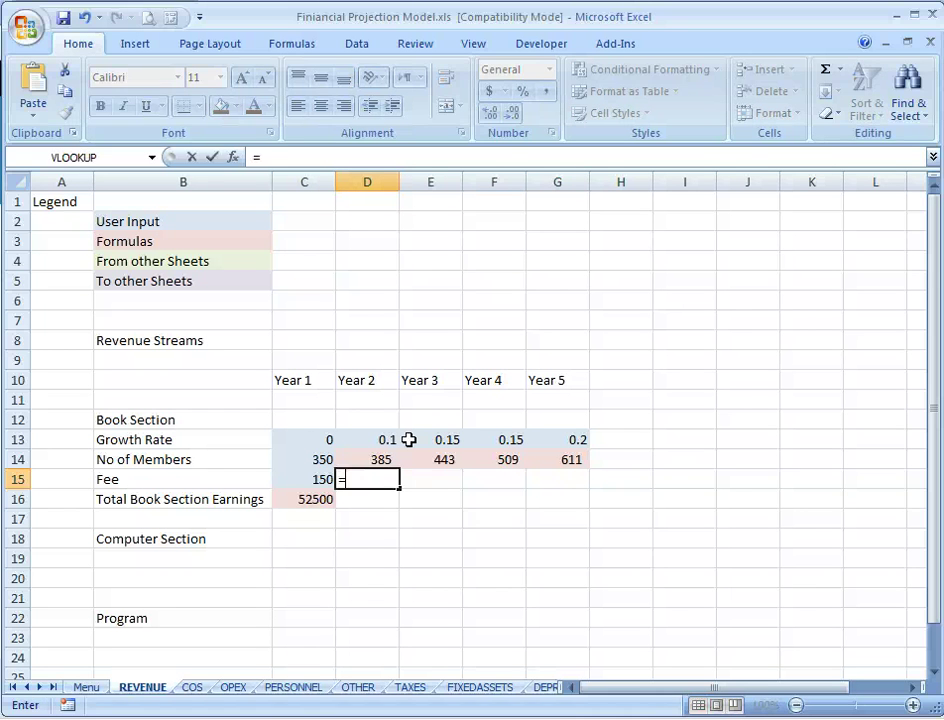
key("Left")
key("Return")
key("Up")
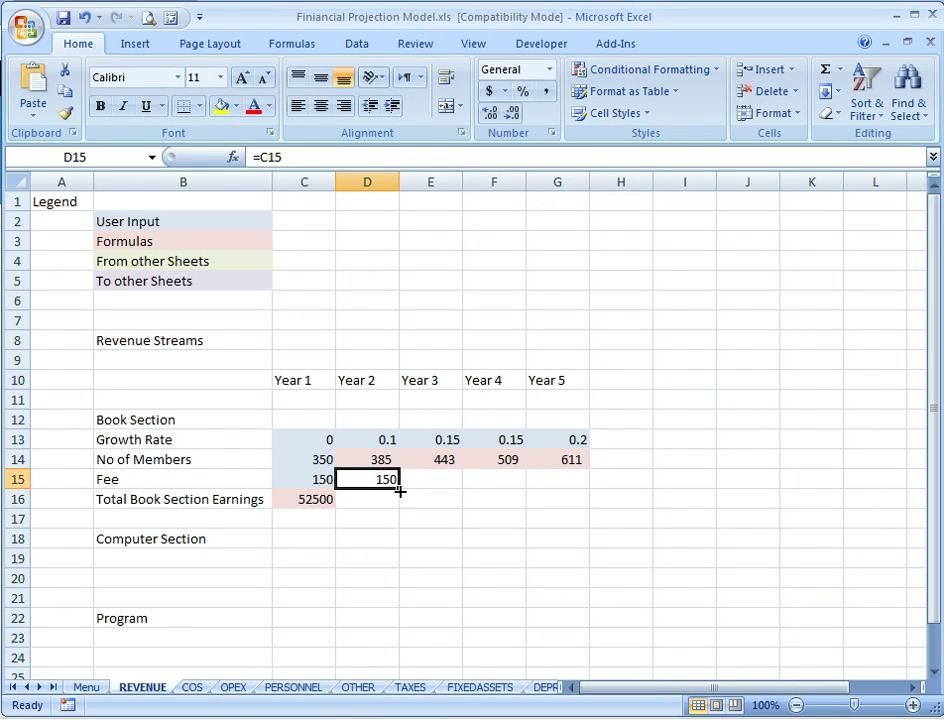
left_click_drag(399, 488, 588, 483)
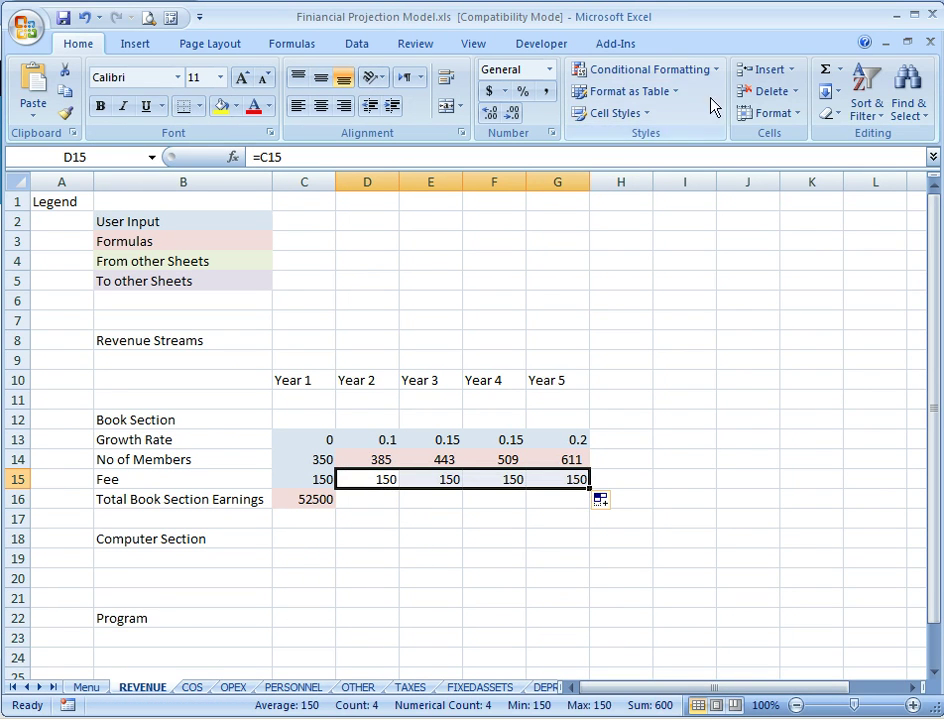
left_click(640, 116)
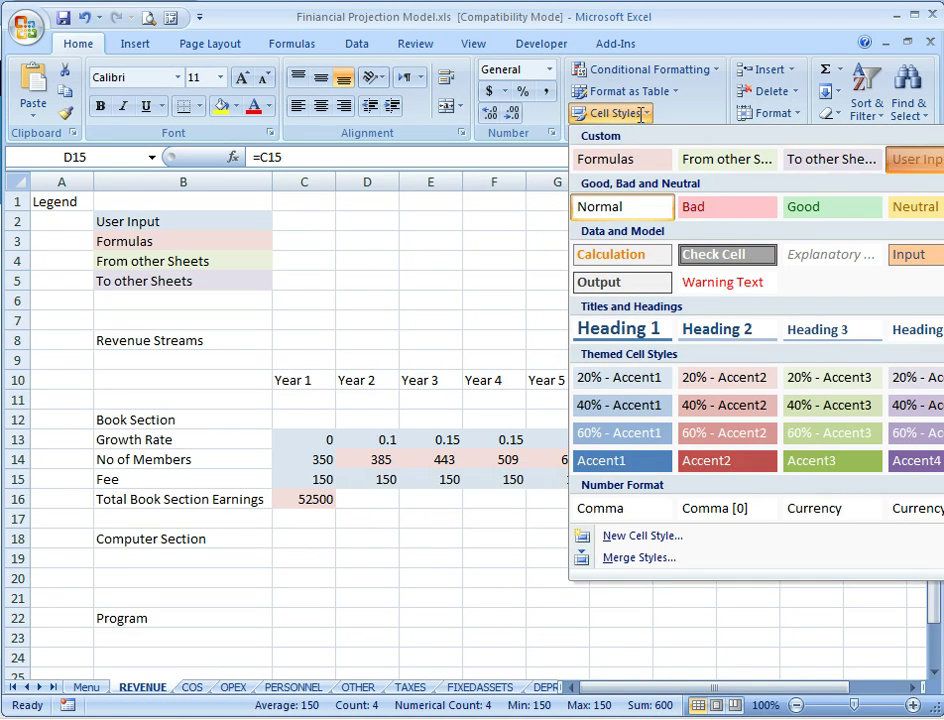
key("Escape")
key("Down")
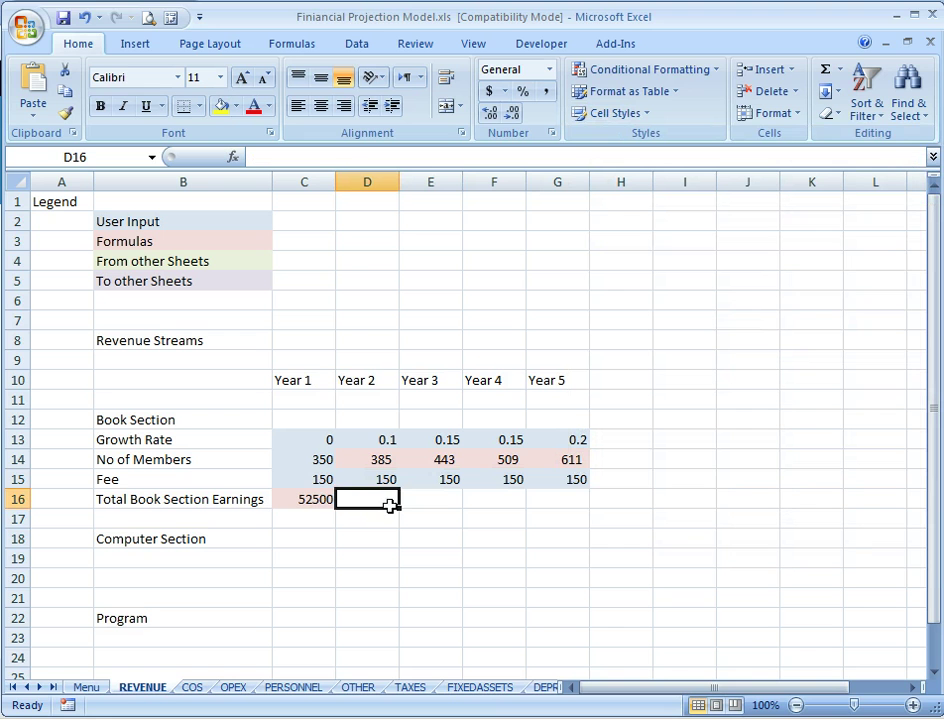
- Copy the earnings formula across C16:G16 and format as comma whole numbers, 52,500 to 91,649
key("Left")
key("shift+Right")
key("shift+Right")
key("shift+Right")
key("shift+Right")
key("shift+Right")
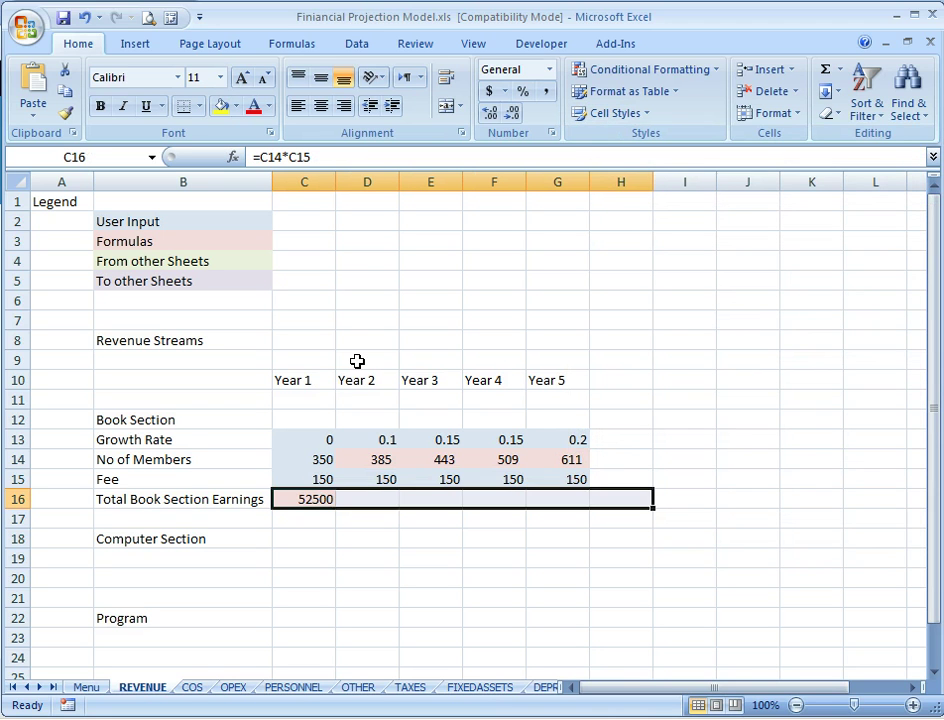
key("shift+Left")
key("ctrl+r")
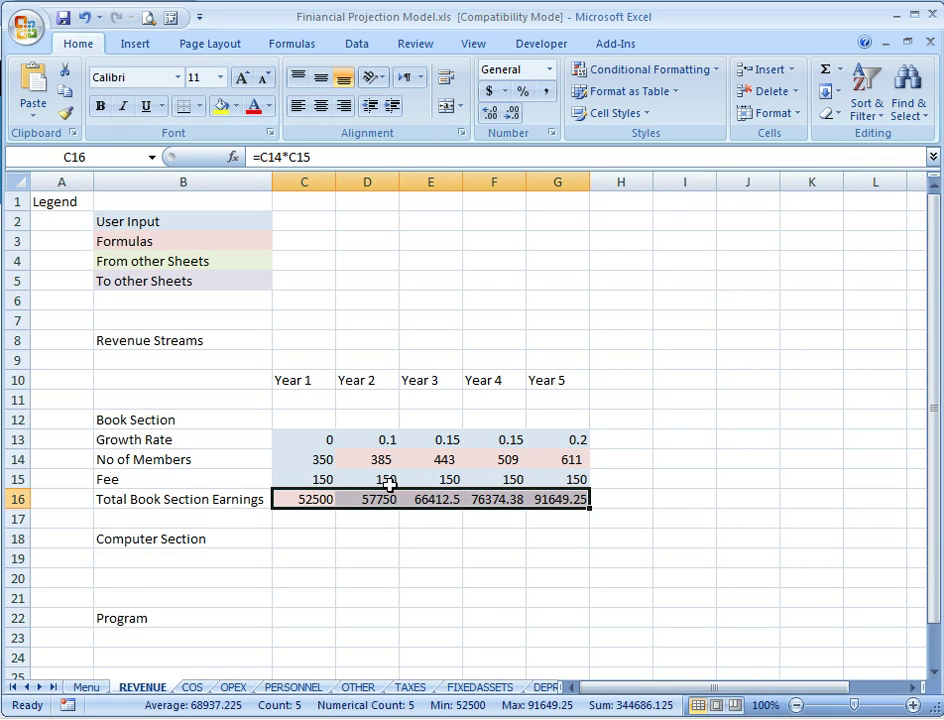
left_click(546, 90)
left_click(509, 112)
left_click(509, 112)
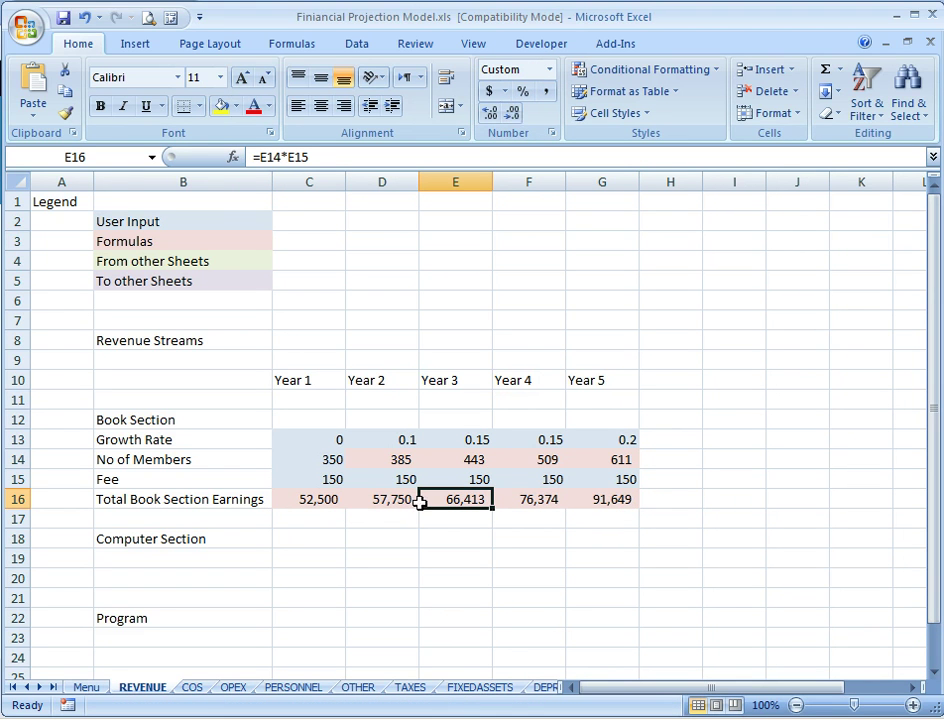
left_click(341, 549)
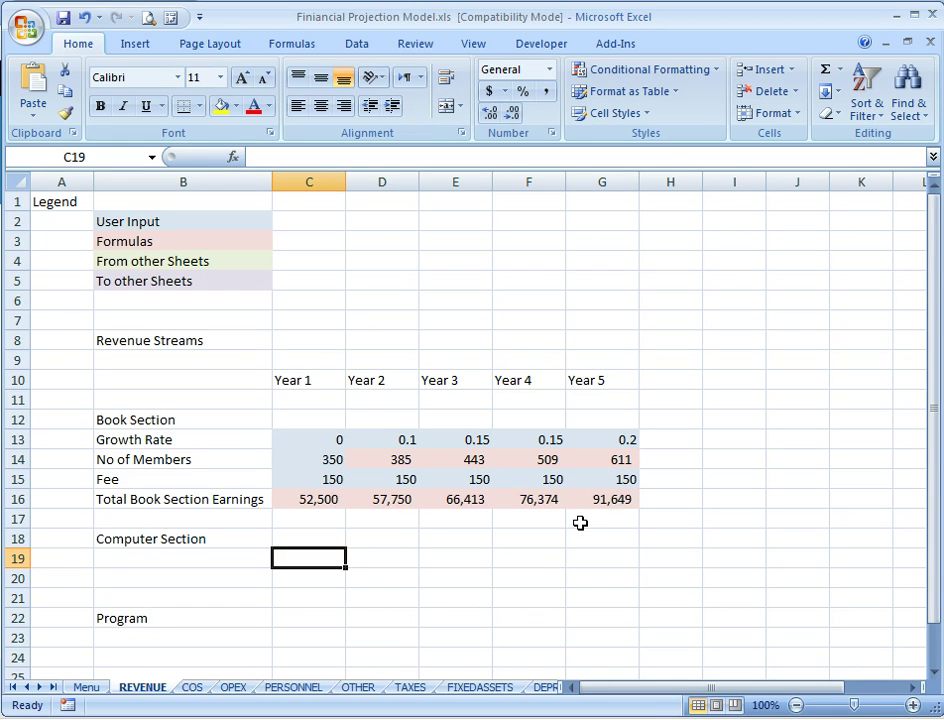
- Enter 'No of Beneficiaries' as the first Computer Section label
scroll(291, 438, "down", 2)
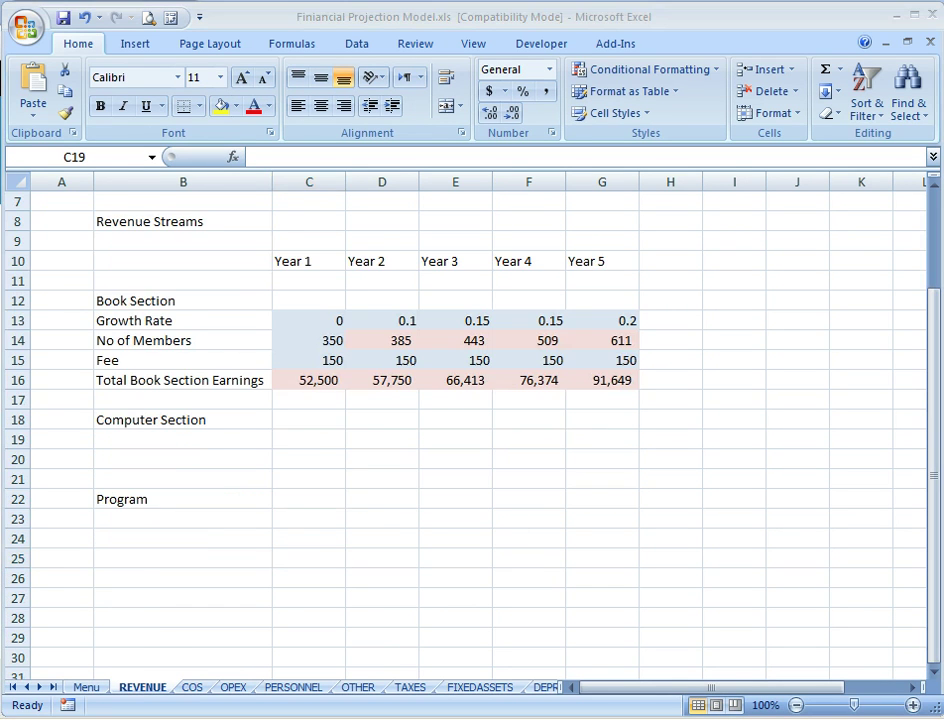
left_click(235, 440)
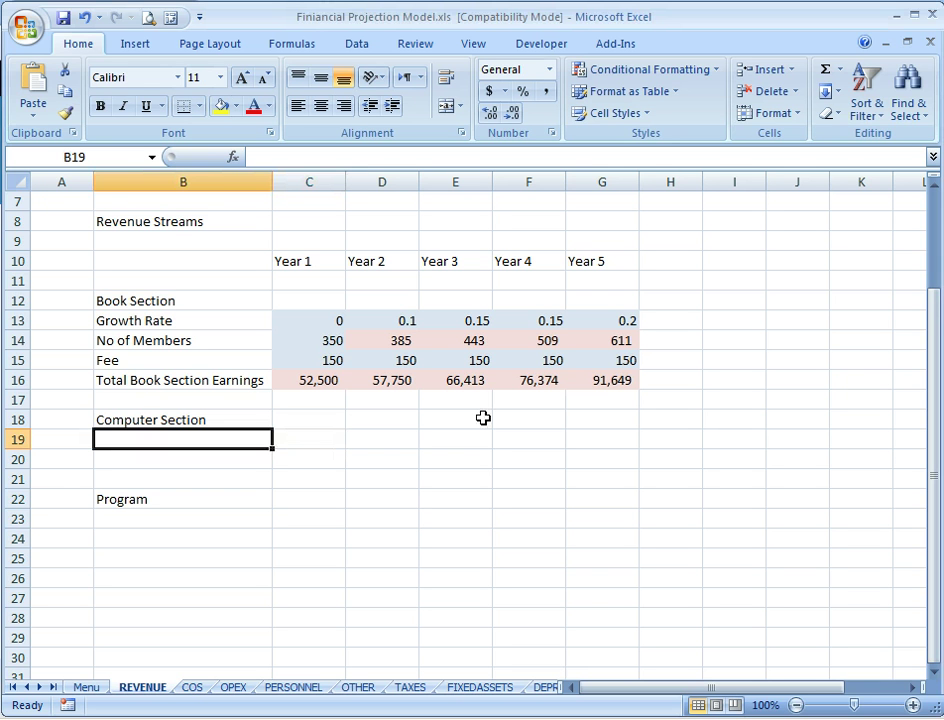
type("B")
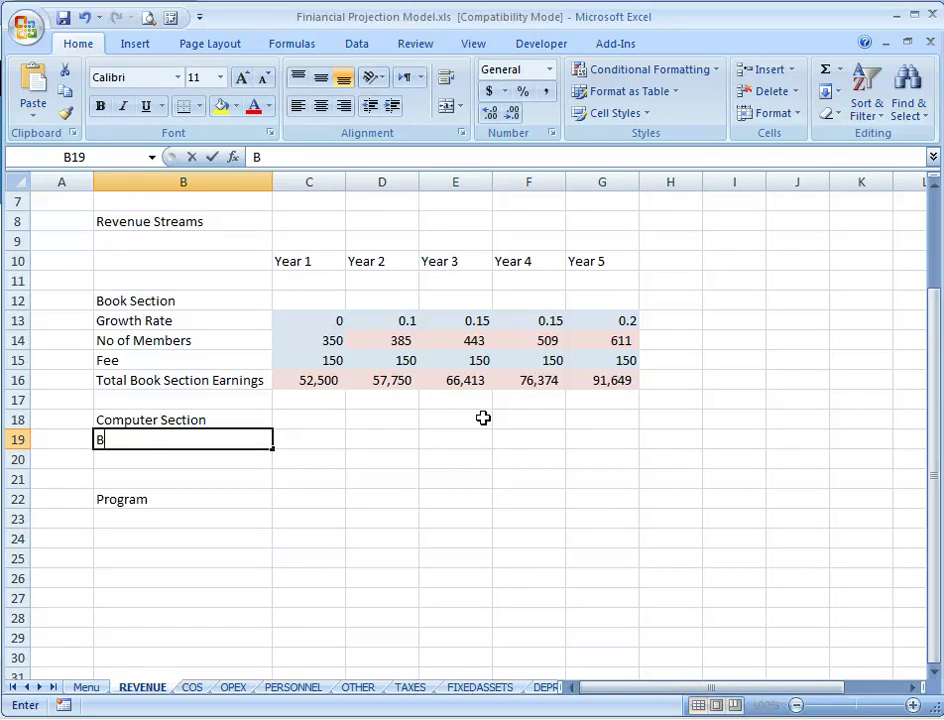
type("en")
key("Escape")
type("No of")
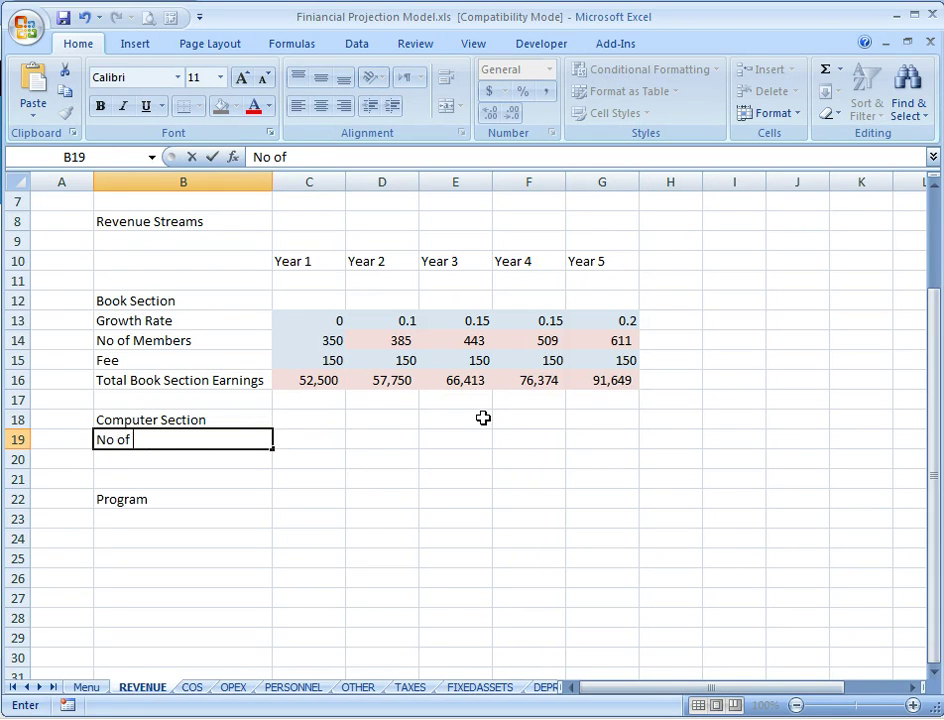
type(" Beneficiari")
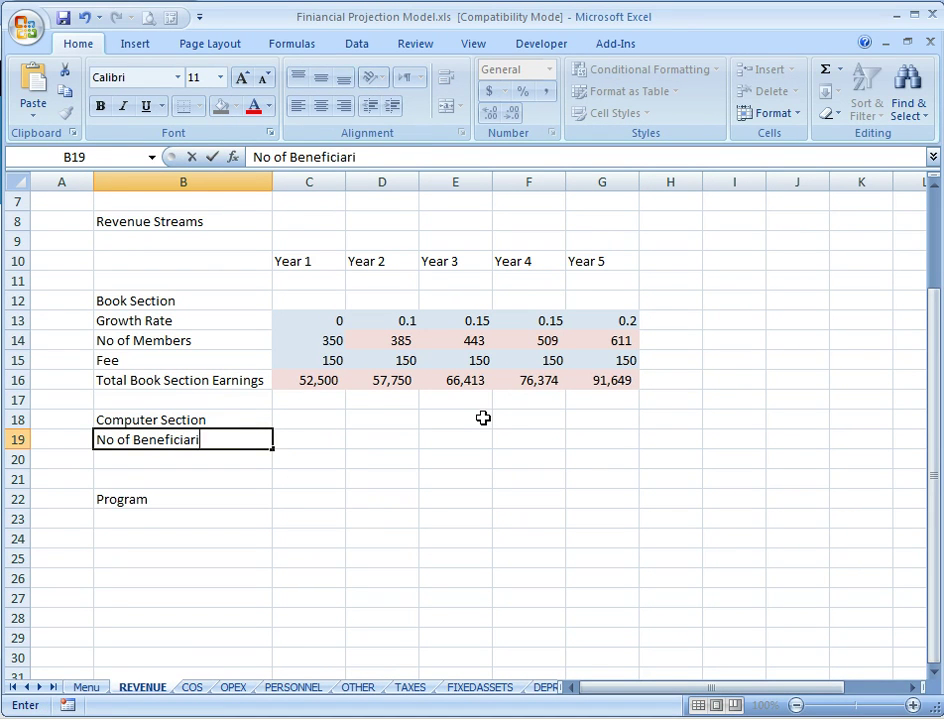
type("es")
key("Return")
- Insert a row, add 'Fee Income' and 'Total Computer Section Revenue' labels, and autofit column B
key("alt+h")
key("i")
key("r")
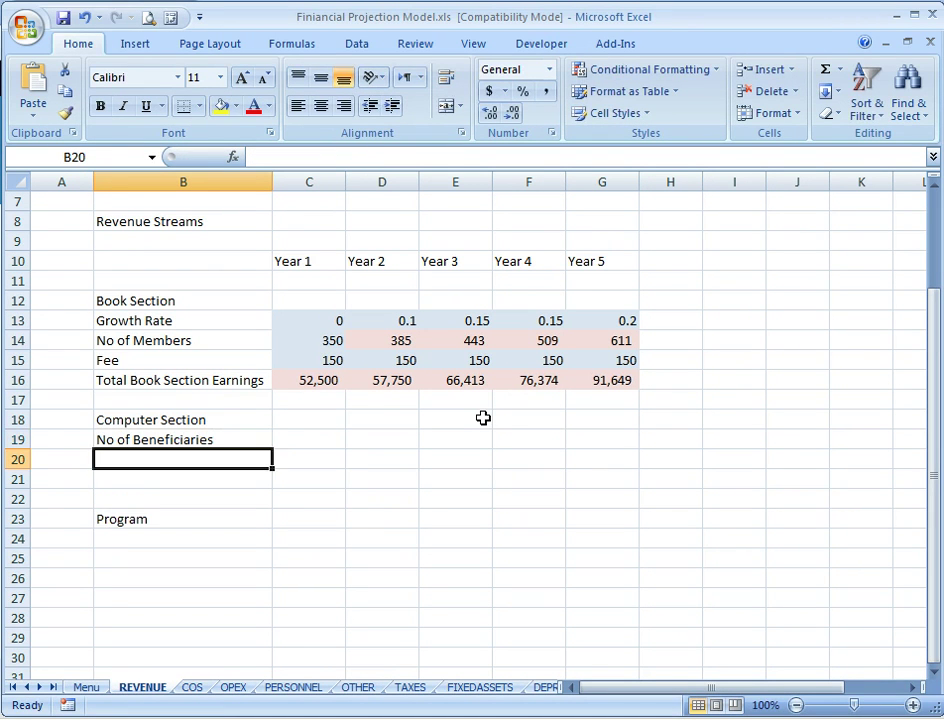
type("Fee")
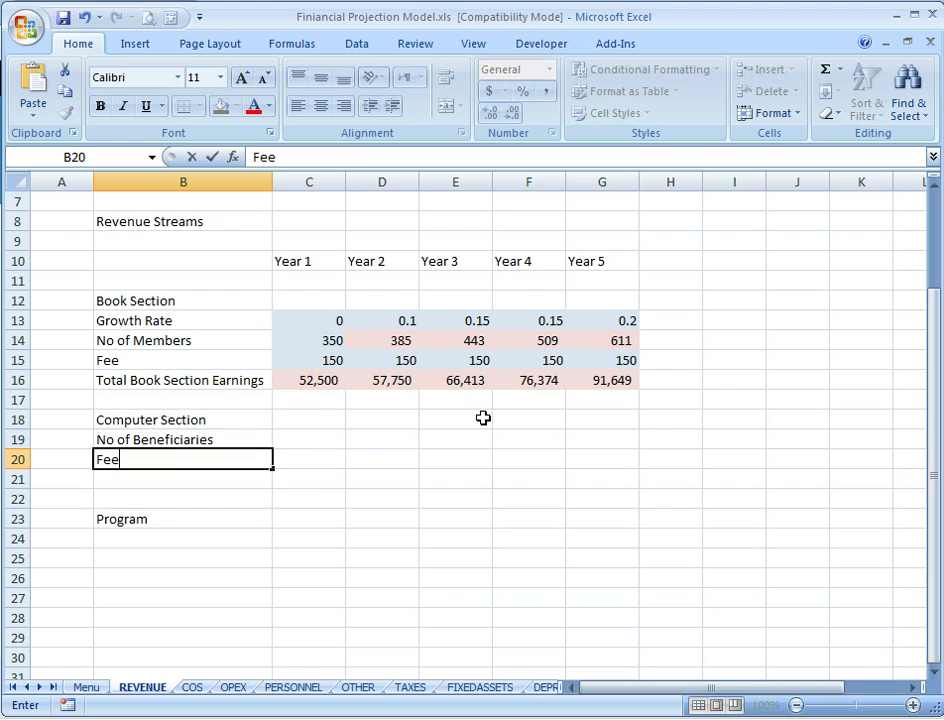
type(" Incom")
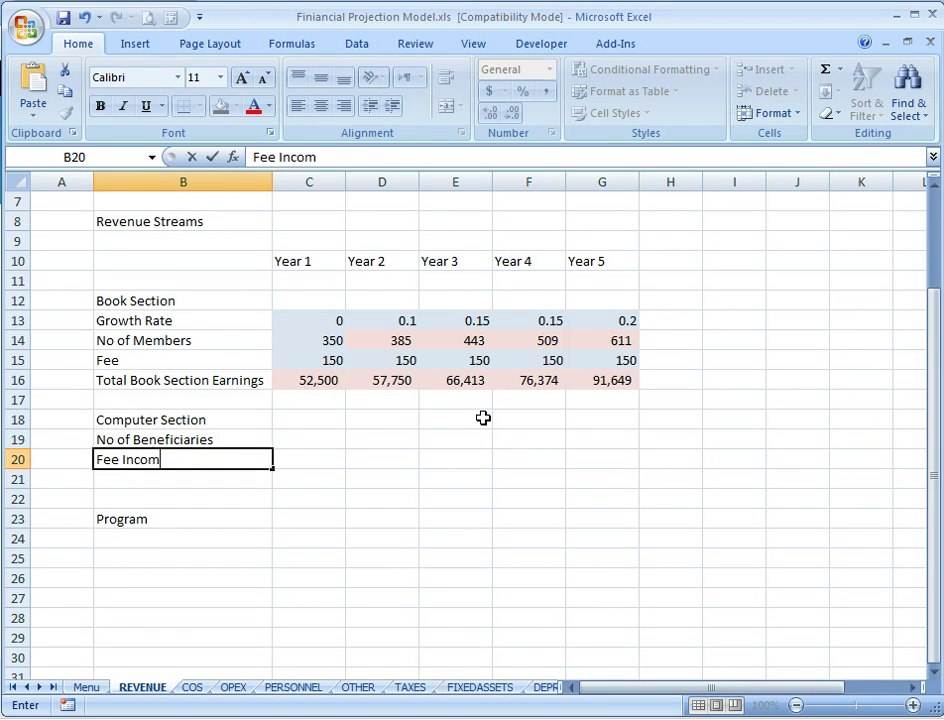
type("e")
key("Return")
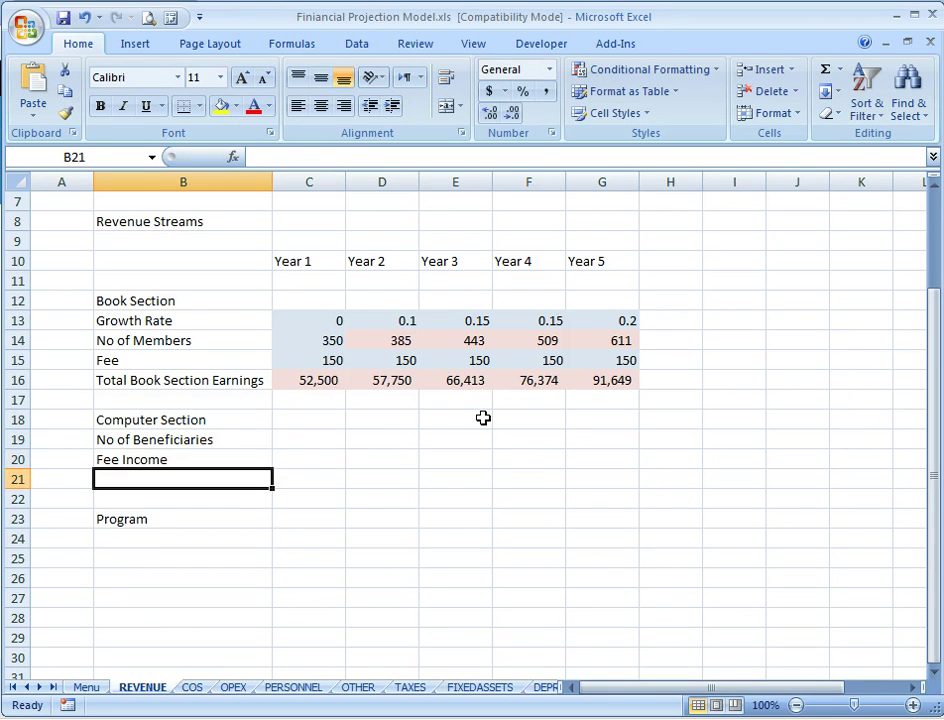
type("Total Computer C")
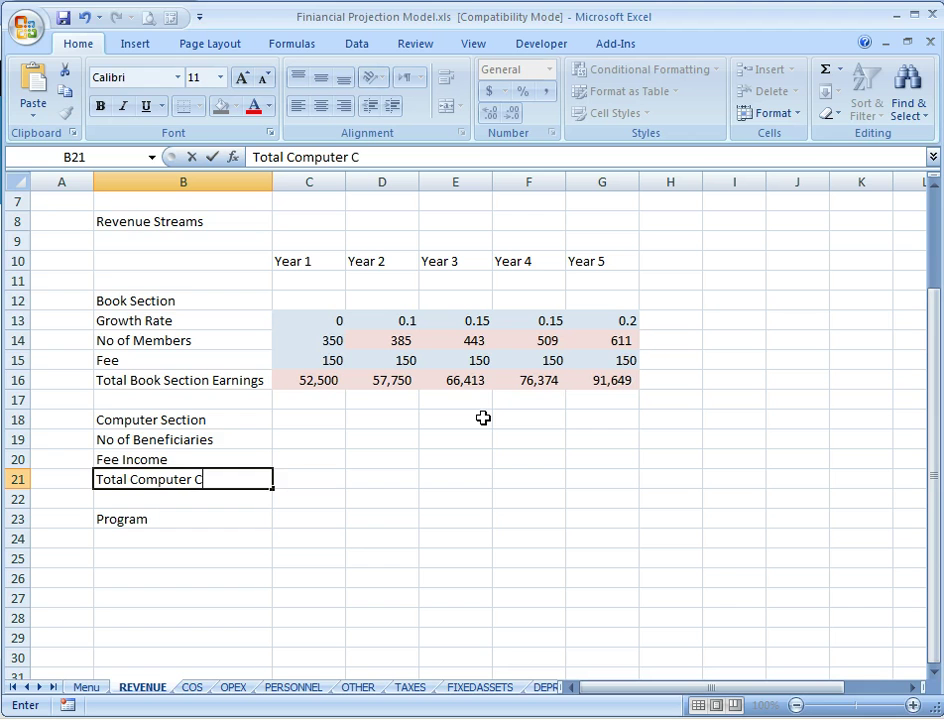
key("BackSpace")
type("Section ")
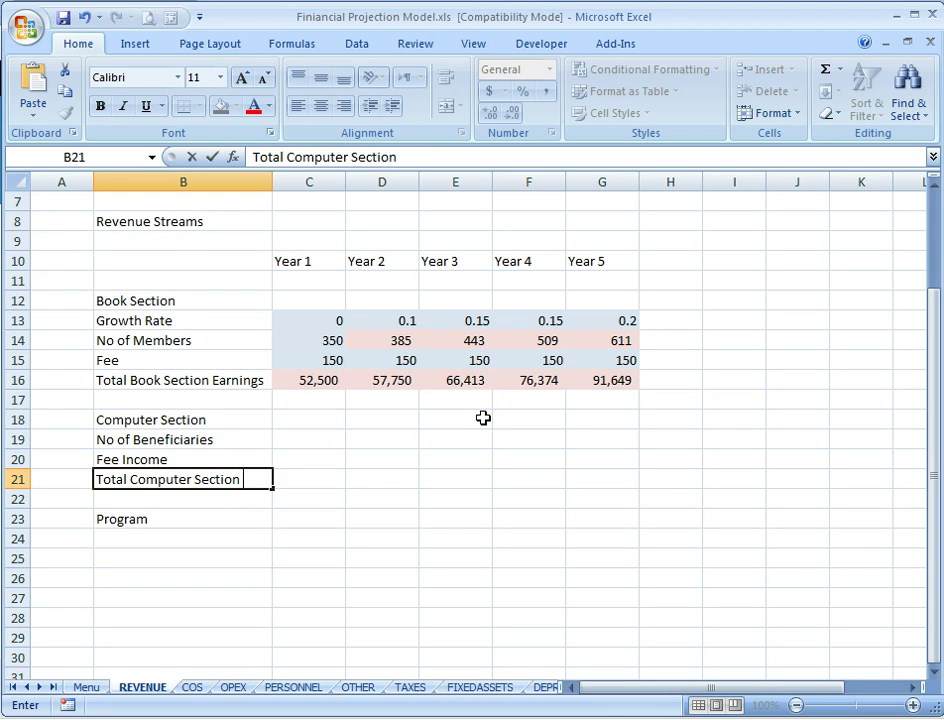
type("Revenue")
key("Return")
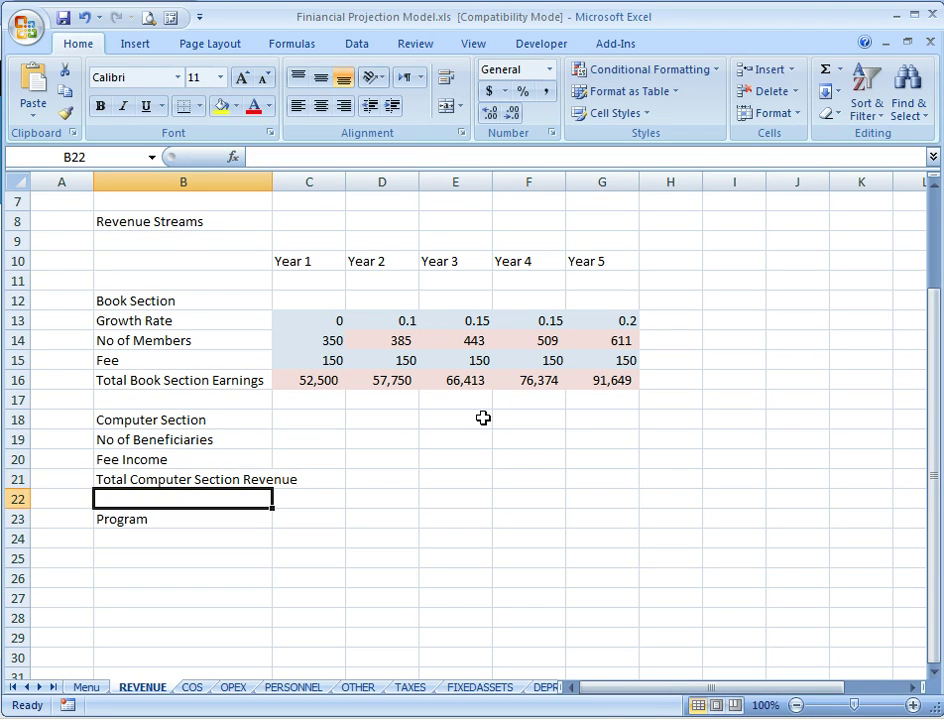
double_click(273, 181)
- Insert a new row 19 under Computer Section labelled 'Growth Rate'
key("Up")
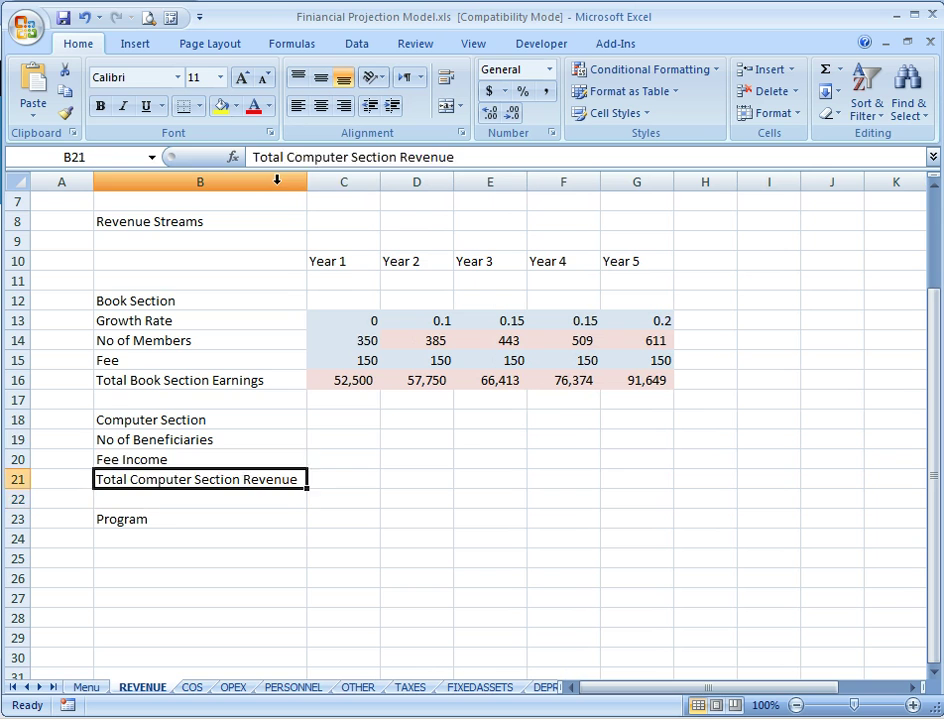
key("Up")
key("Up")
key("Right")
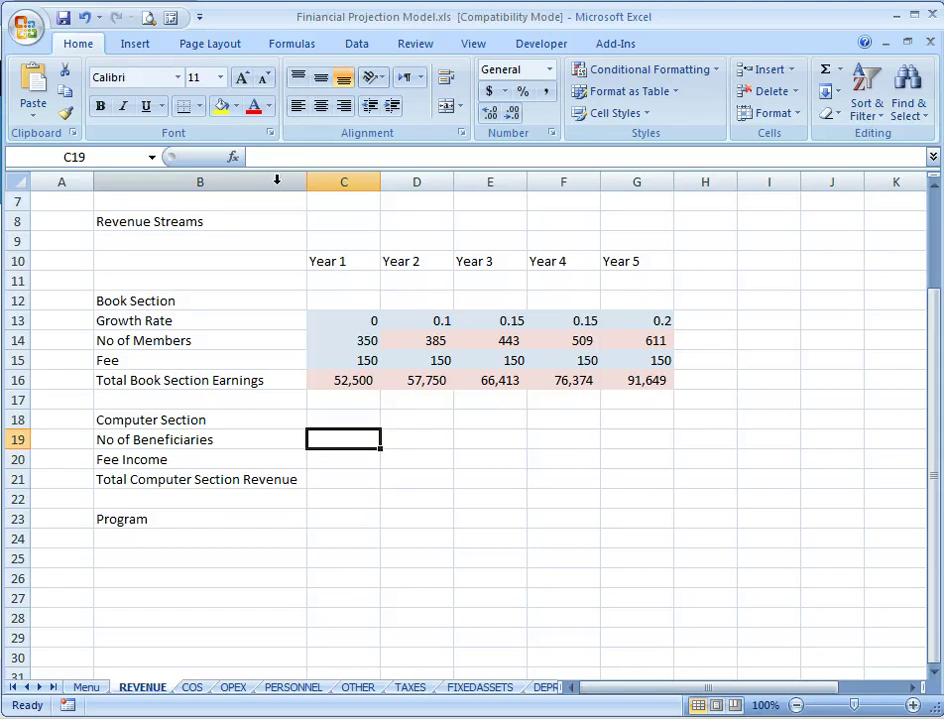
key("alt+i")
key("r")
key("Left")
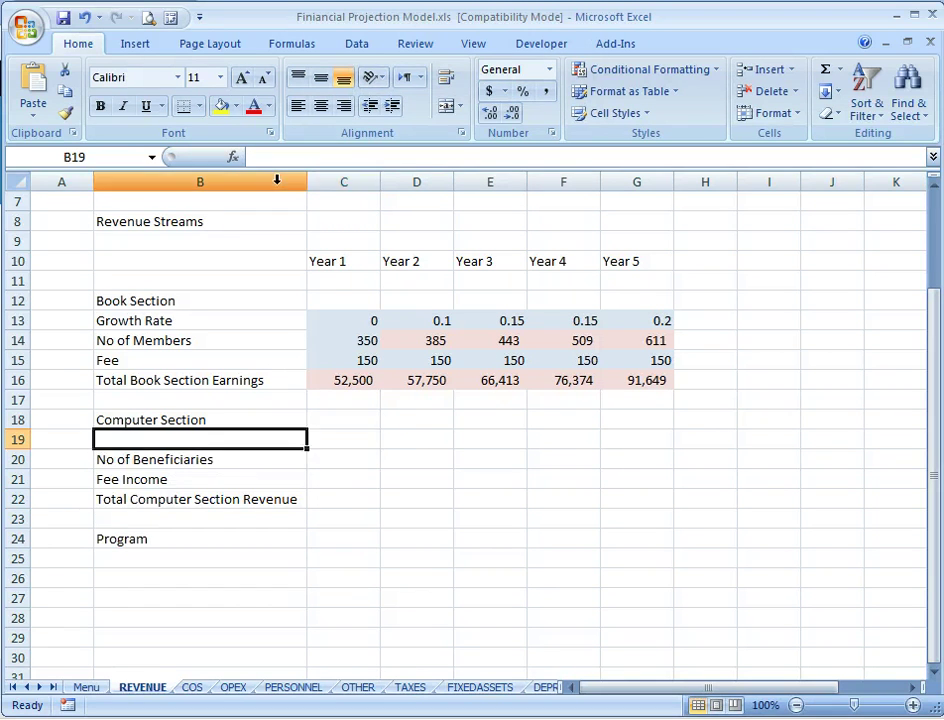
type("Growt")
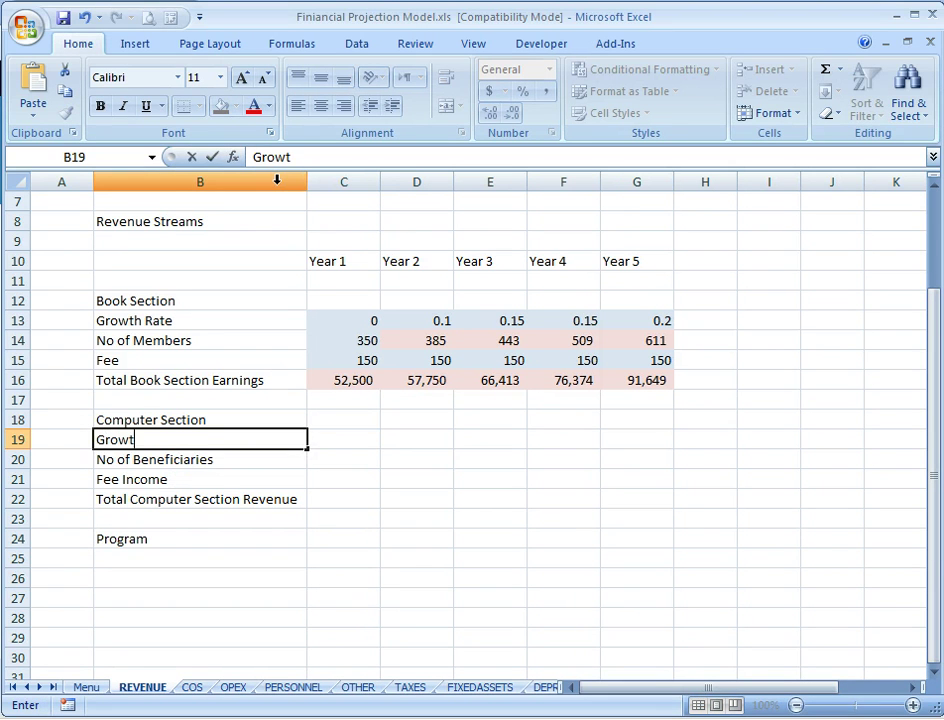
type("h")
key("Right")
key("Left")
key("F2")
type("R")
type("ate")
key("Tab")
- Enter growth rates 0, 0.1, 0.15, 0.15 and 0.25 across C19:G19
type("0")
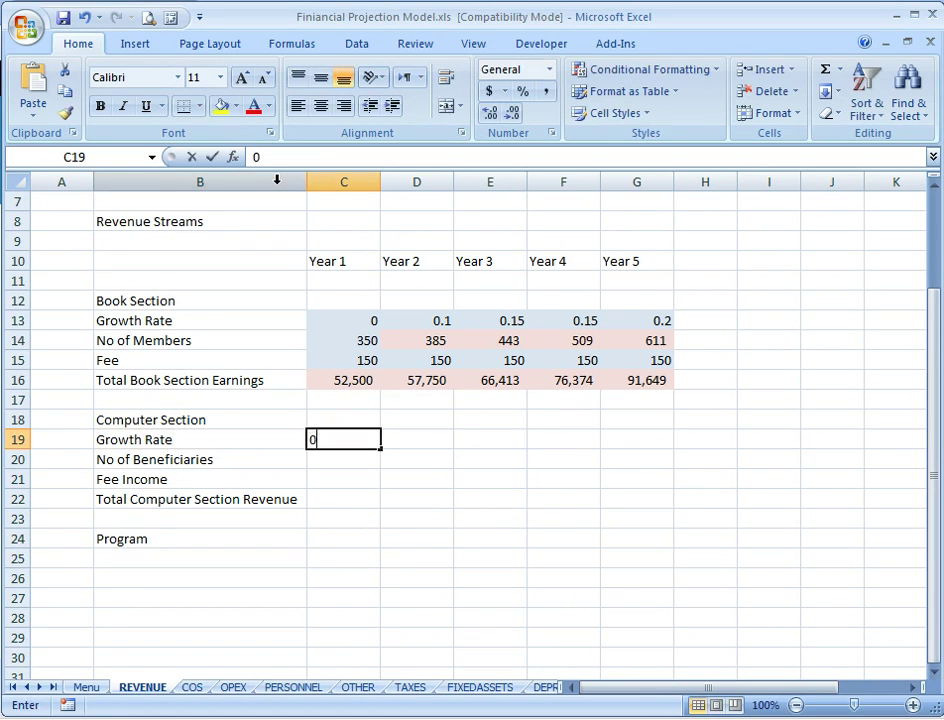
key("Tab")
type(".1")
key("Tab")
type(".1")
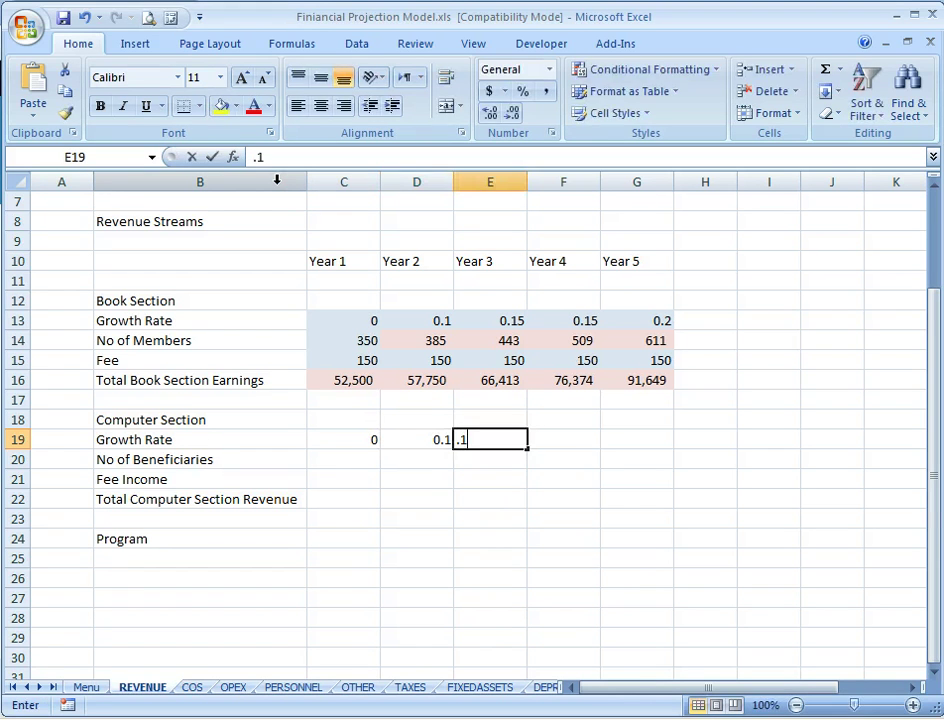
type("5")
key("Tab")
type(".15\t")
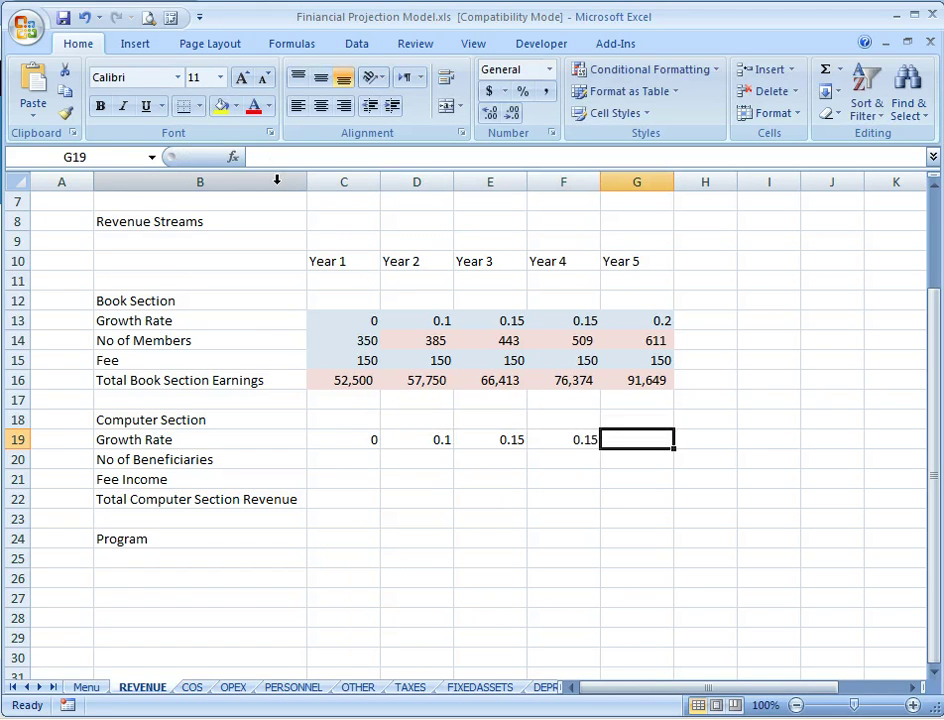
type(".25")
key("Return")
key("Tab")
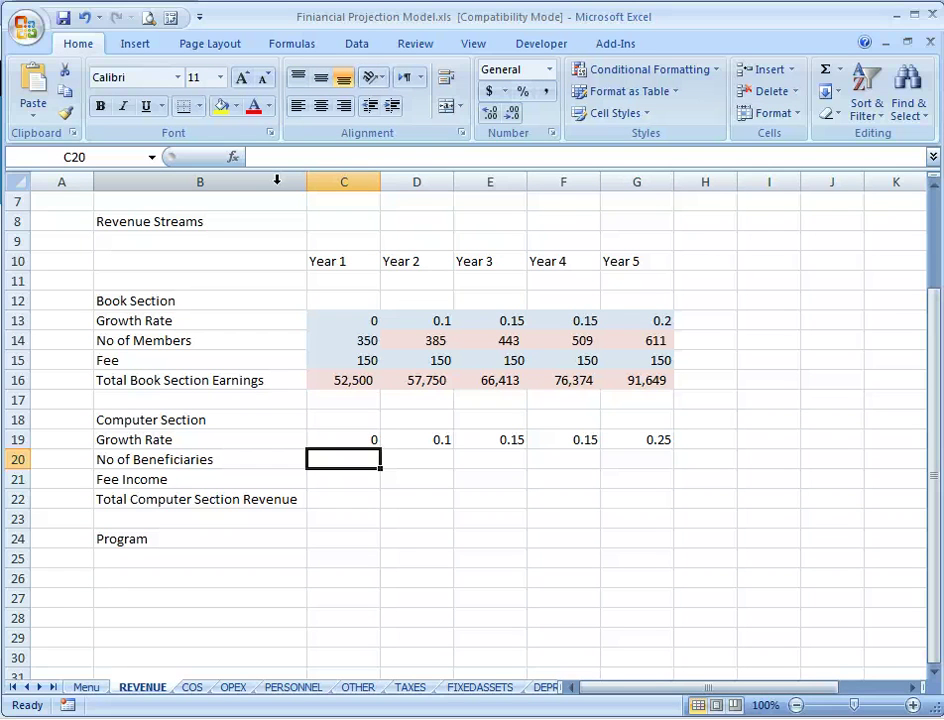
- Enter Year 1 beneficiaries 150 and fee income 1000, with total revenue =C20*C21 (150000)
type("150")
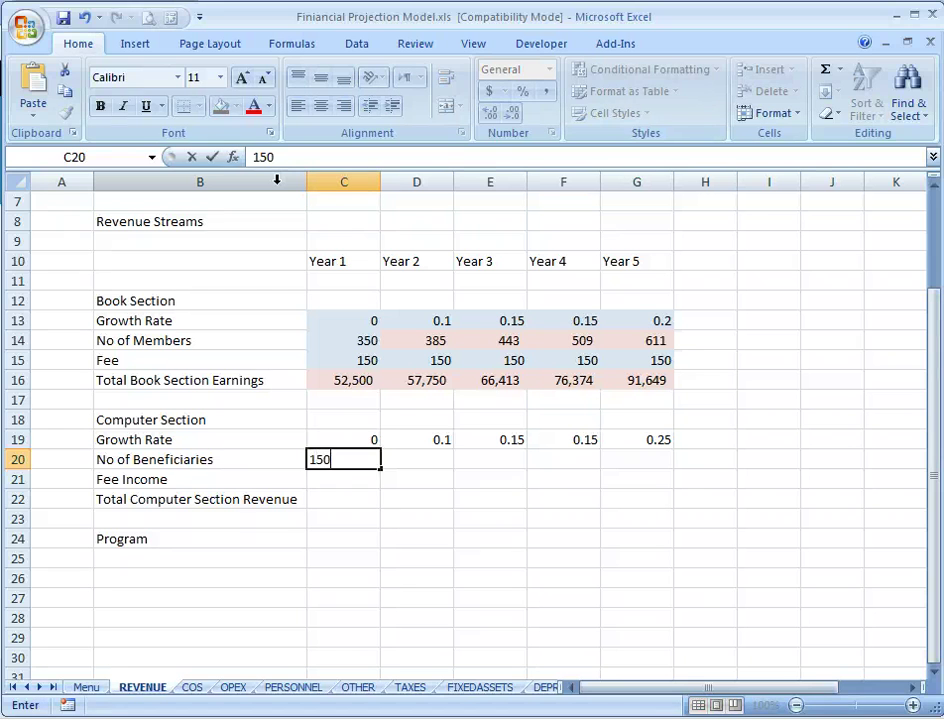
key("Return")
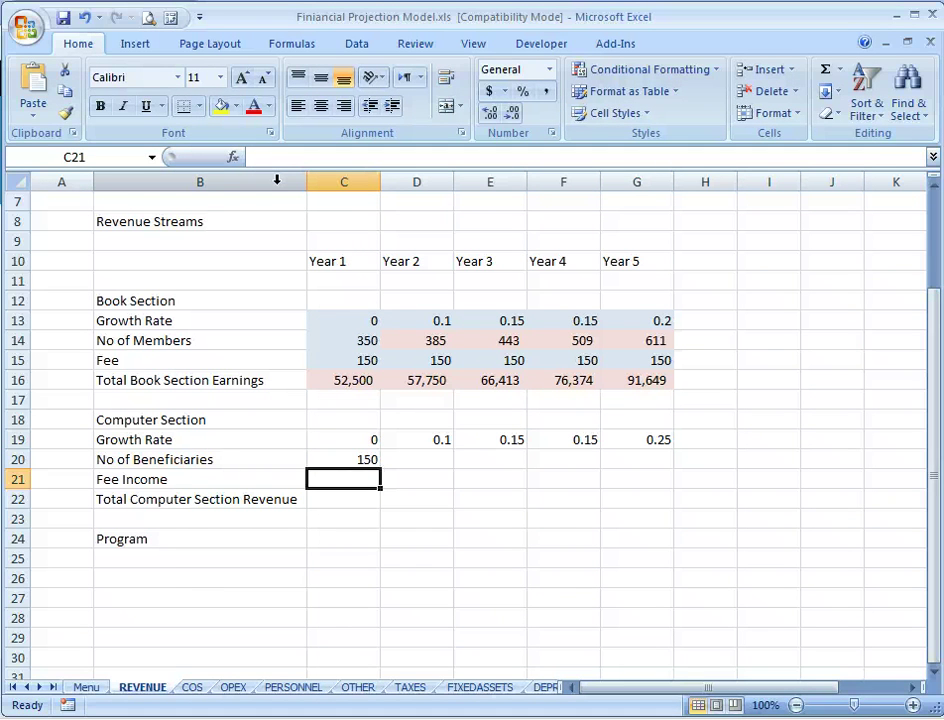
type("1000")
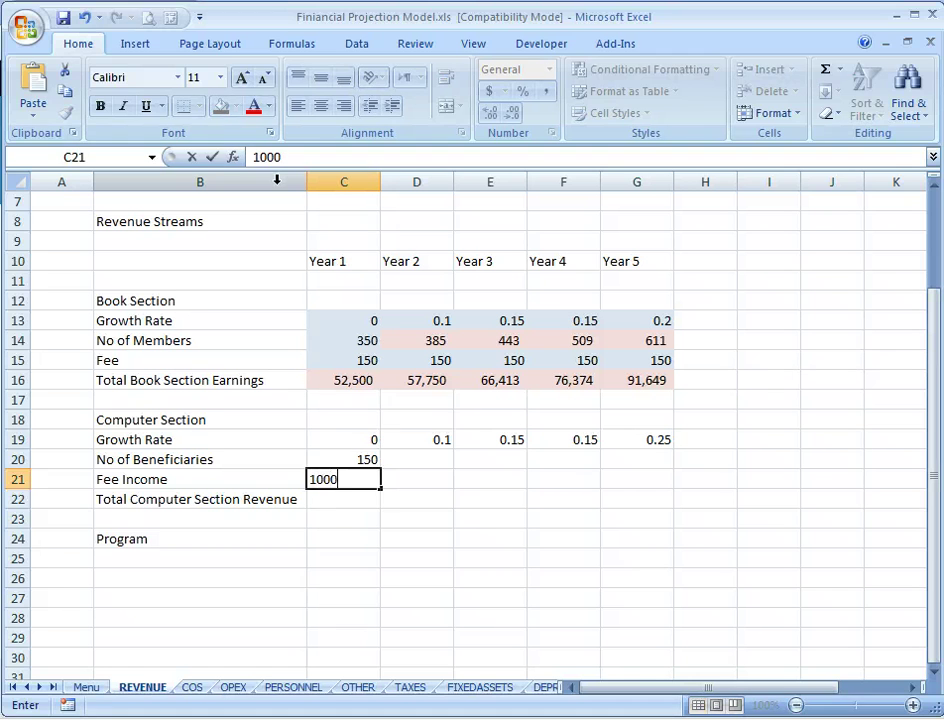
key("Return")
type("=")
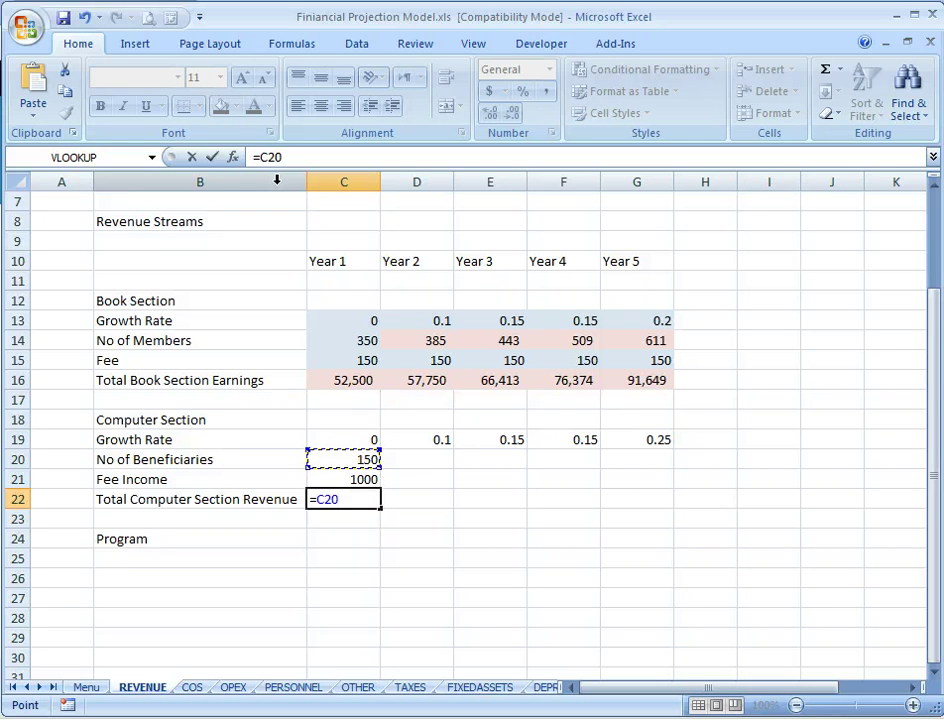
type("*")
key("Up")
key("ctrl+Return")
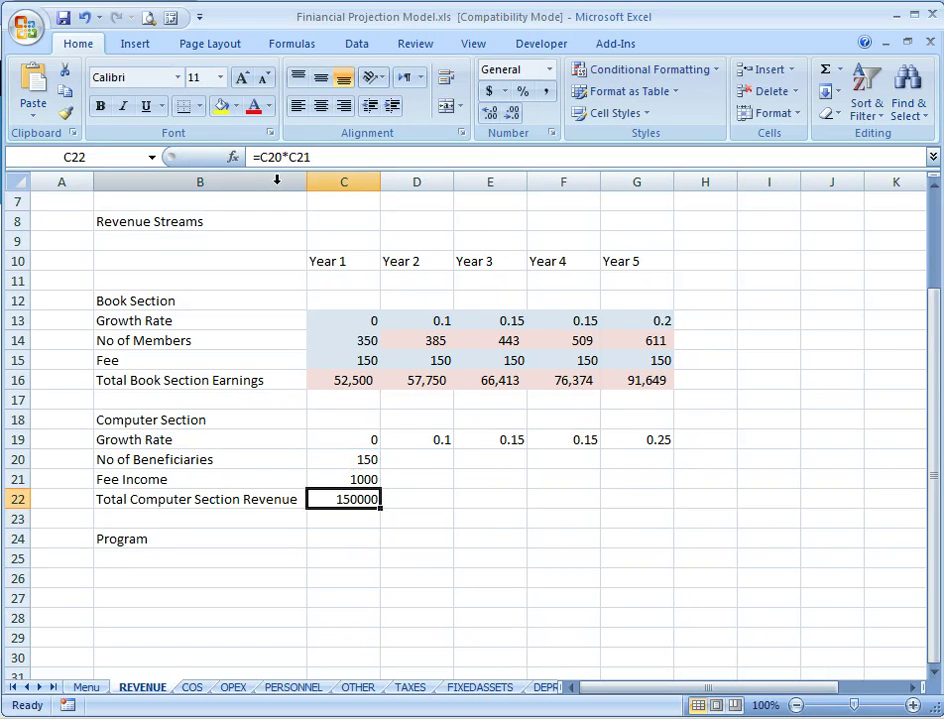
- Enter =C20*(1+D19) in D20 so Year 2 beneficiaries grow to 165
key("Up")
key("Up")
key("Right")
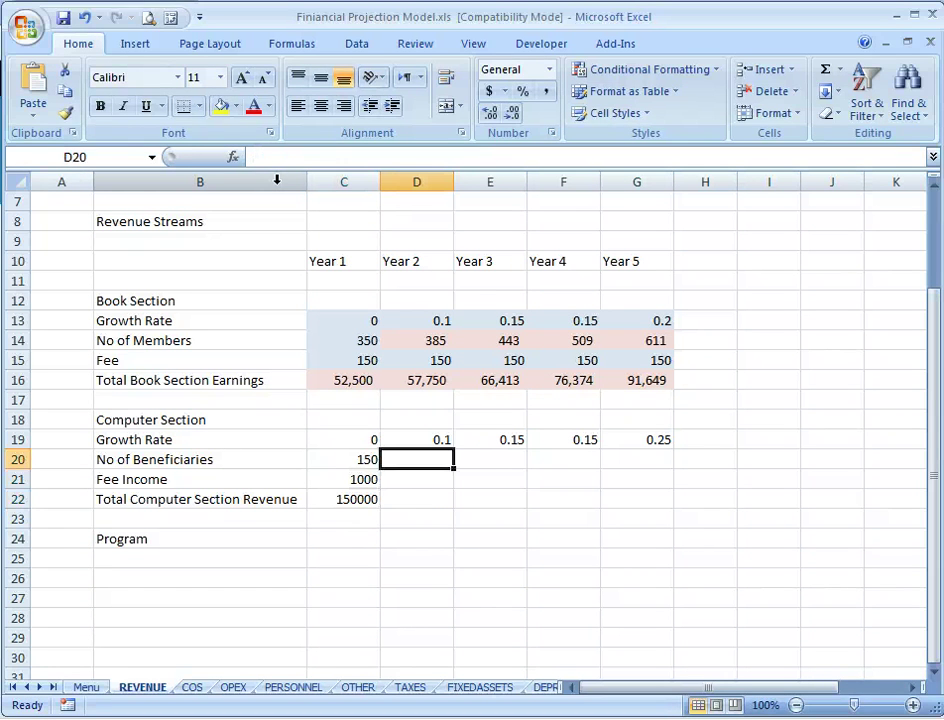
type("=")
key("Left")
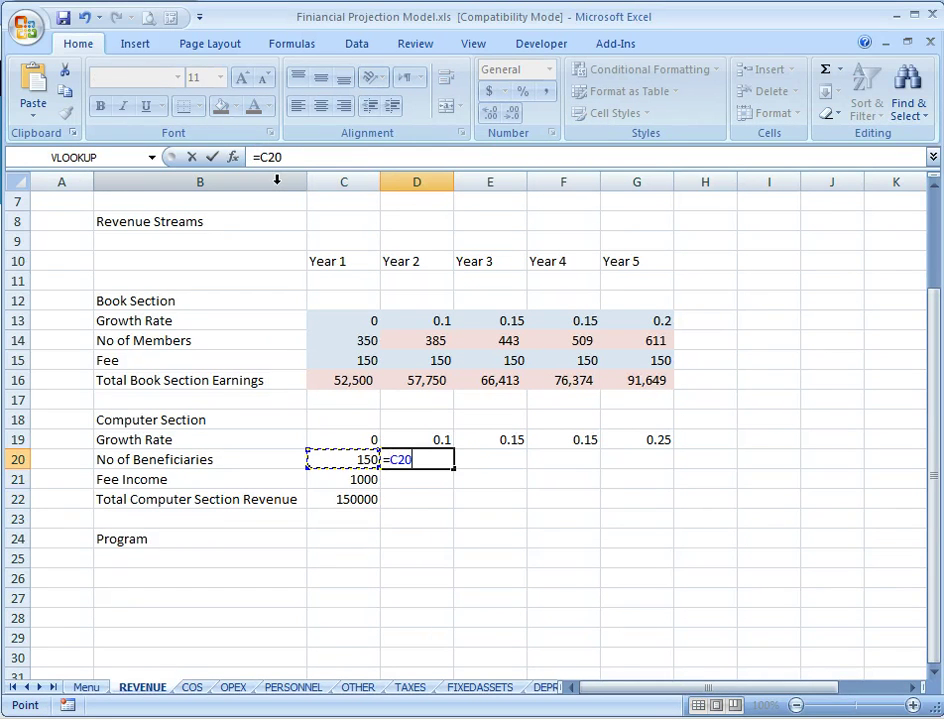
type("*")
key("Up")
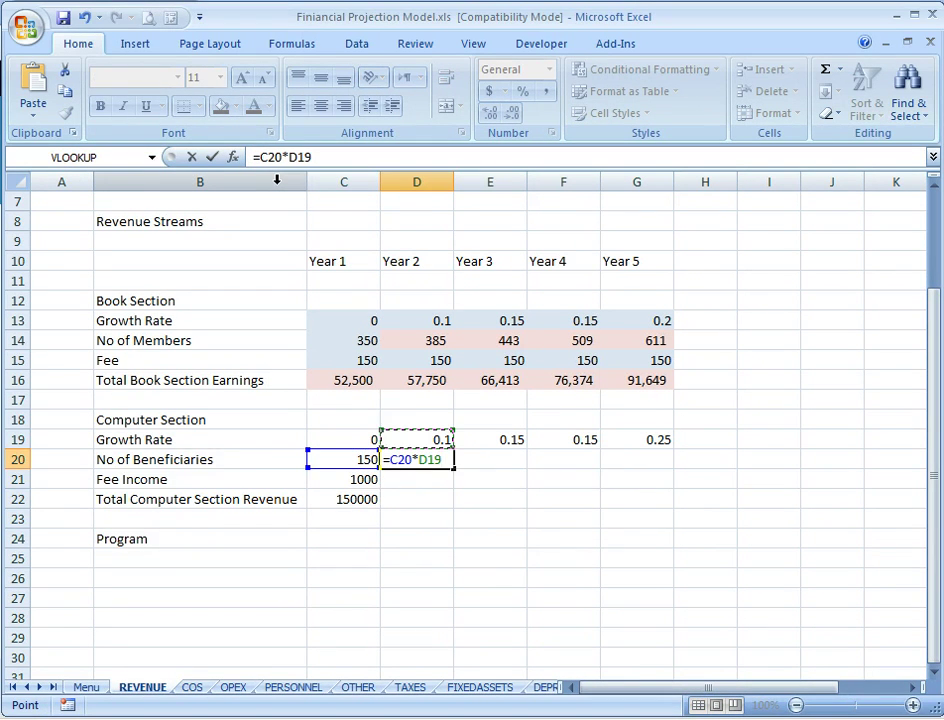
key("BackSpace")
key("BackSpace")
key("BackSpace")
type("(1+")
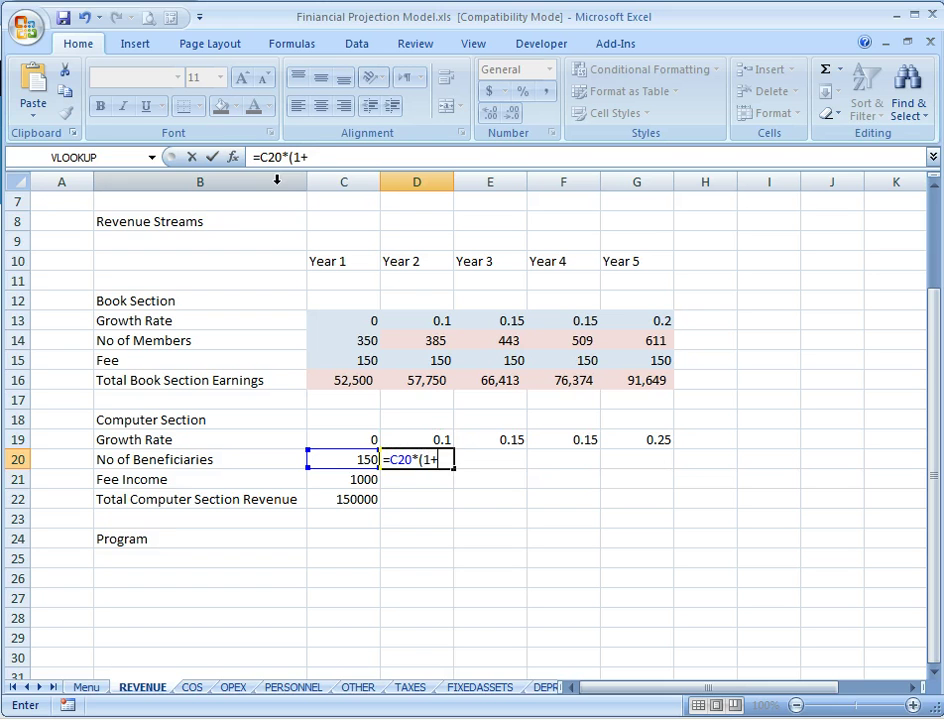
key("Up")
key("Return")
key("Tab")
key("Tab")
- Copy the beneficiaries growth formula across D20:G20 for Years 3–5
key("Return")
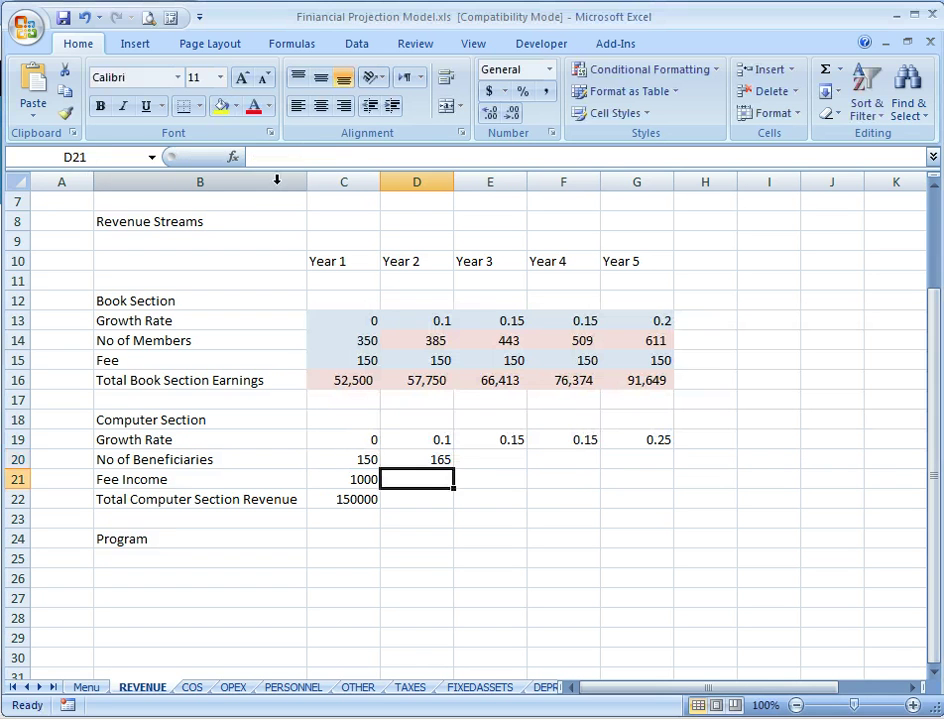
key("Up")
key("shift+Right")
key("shift+Right")
key("shift+Right")
key("ctrl+r")
key("Down")
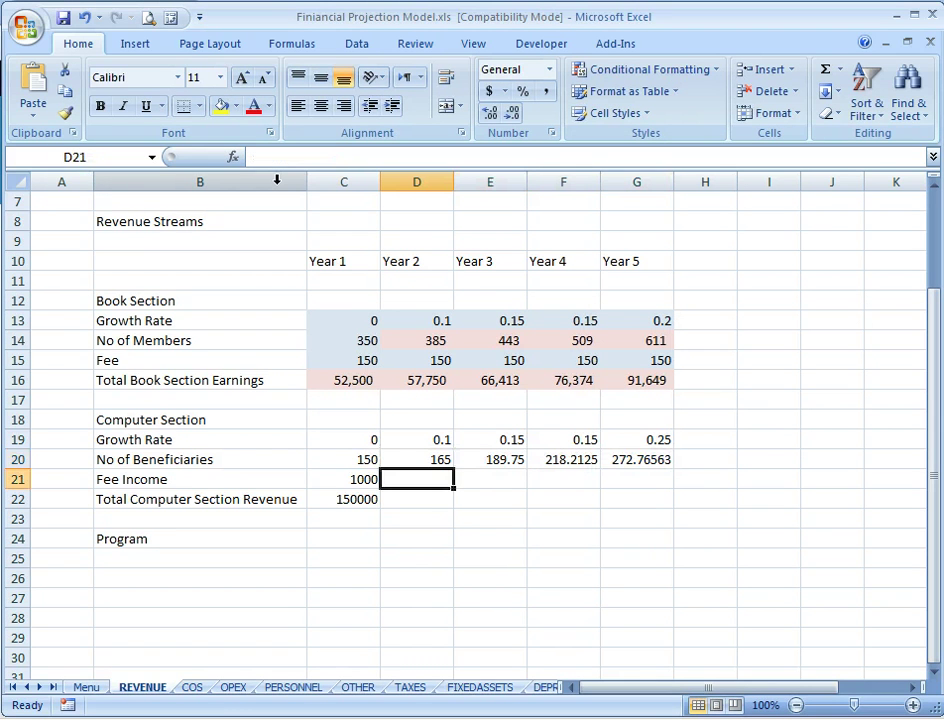
- Grow Year 2 fee income from Year 1 by the growth rate and copy across D21:G21
type("=")
key("Left")
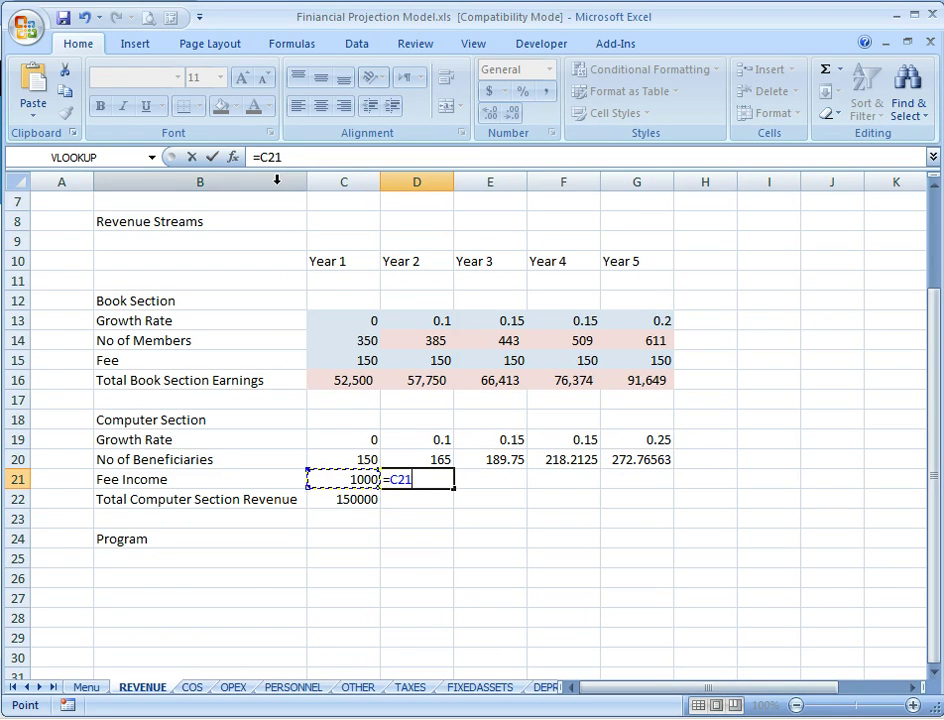
type("*")
key("Up")
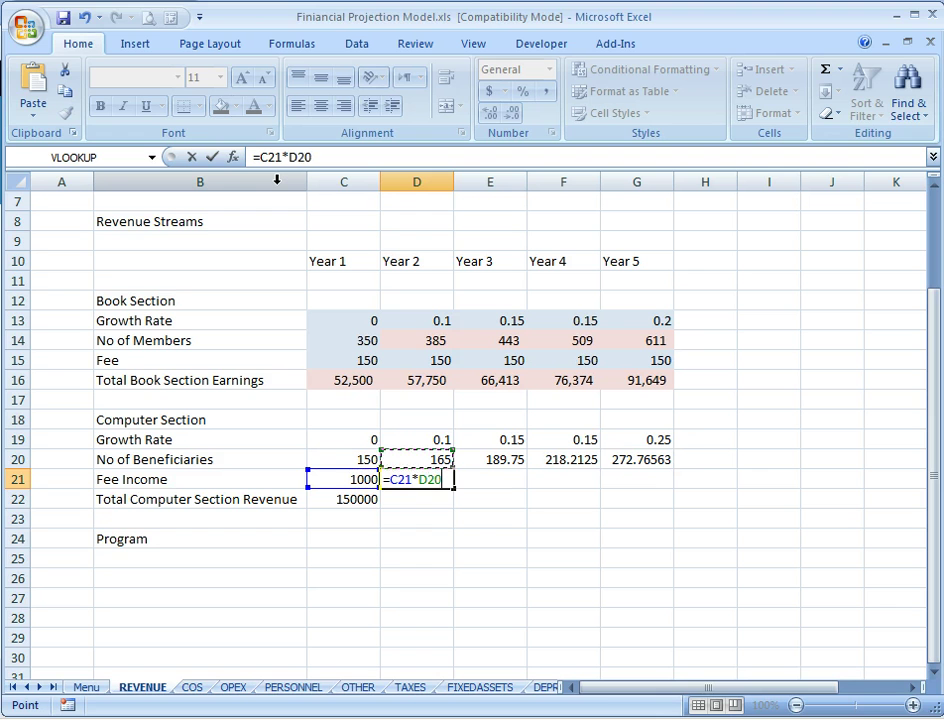
key("Up")
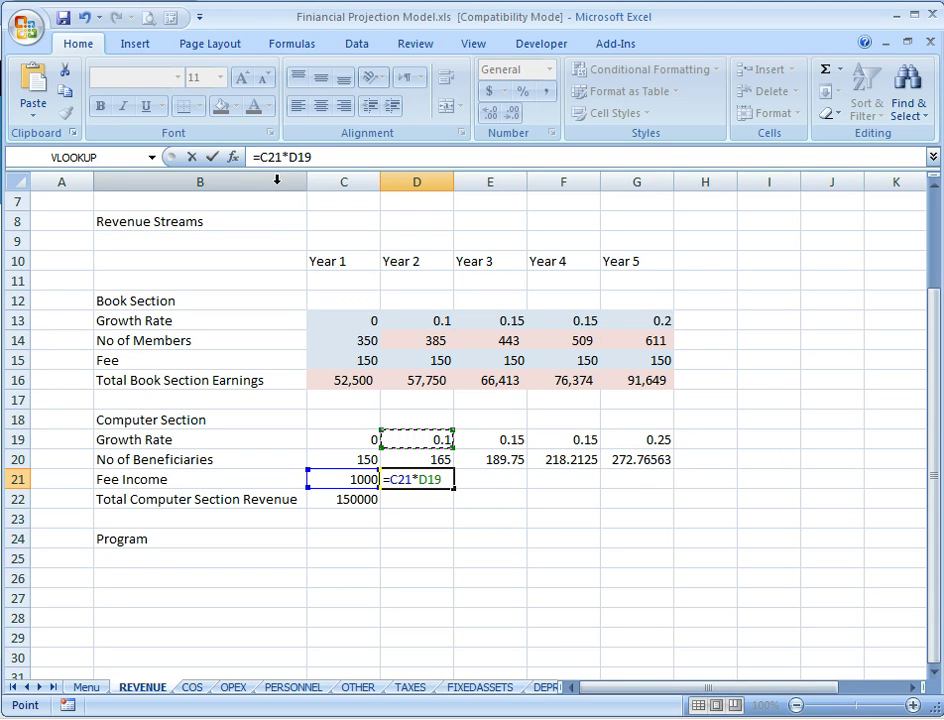
key("BackSpace")
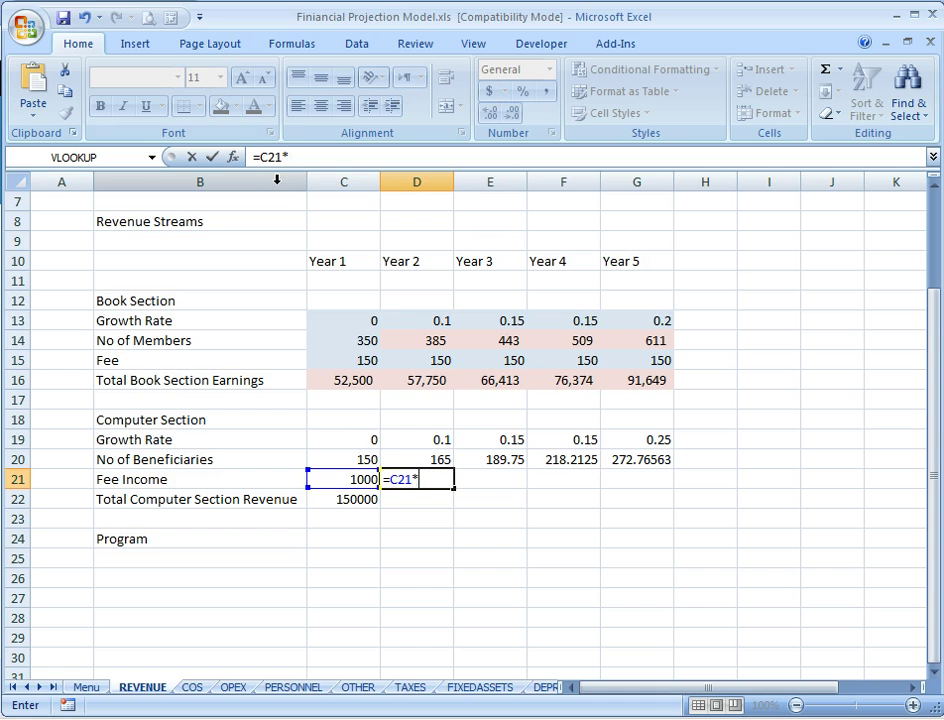
type("(1+")
key("Up")
key("Up")
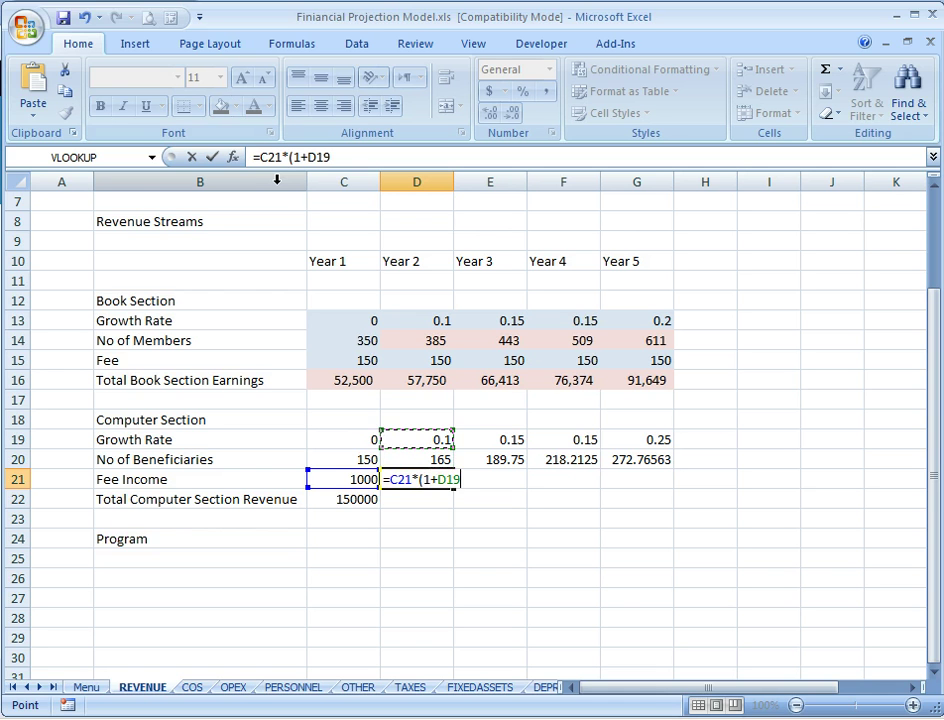
key("Return")
key("Return")
key("Up")
key("shift+Right")
key("shift+Right")
key("shift+Right")
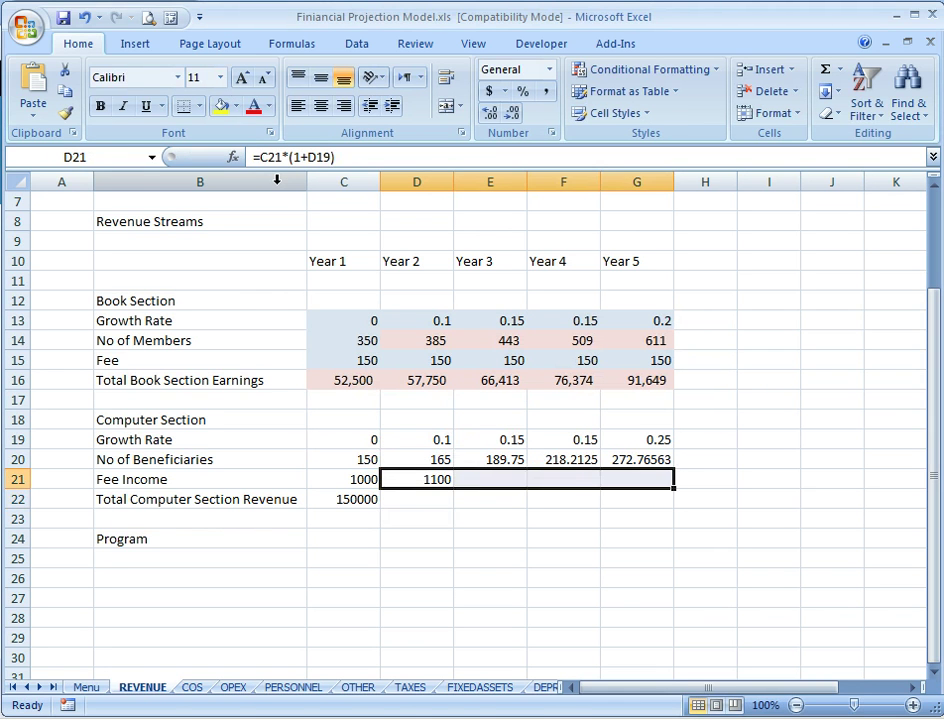
key("ctrl+r")
key("Up")
- Fill the Total Computer Section Revenue formula across C22:G22, reaching 496007.24 in Year 5
key("Down")
key("Down")
key("Left")
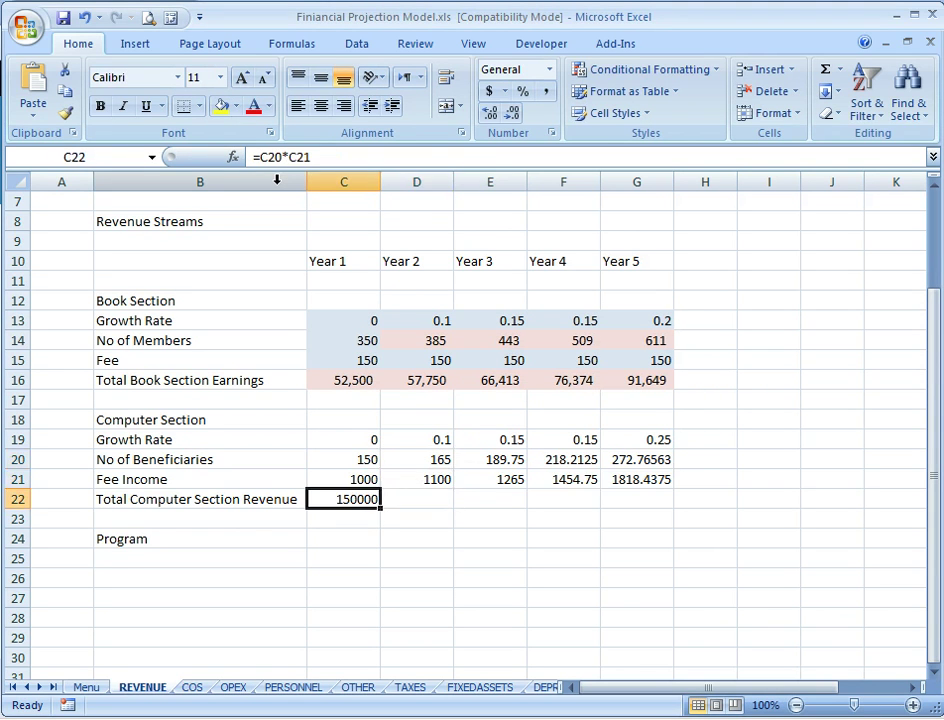
key("shift+Right")
key("shift+Right")
key("shift+Right")
key("shift+Right")
key("ctrl+r")
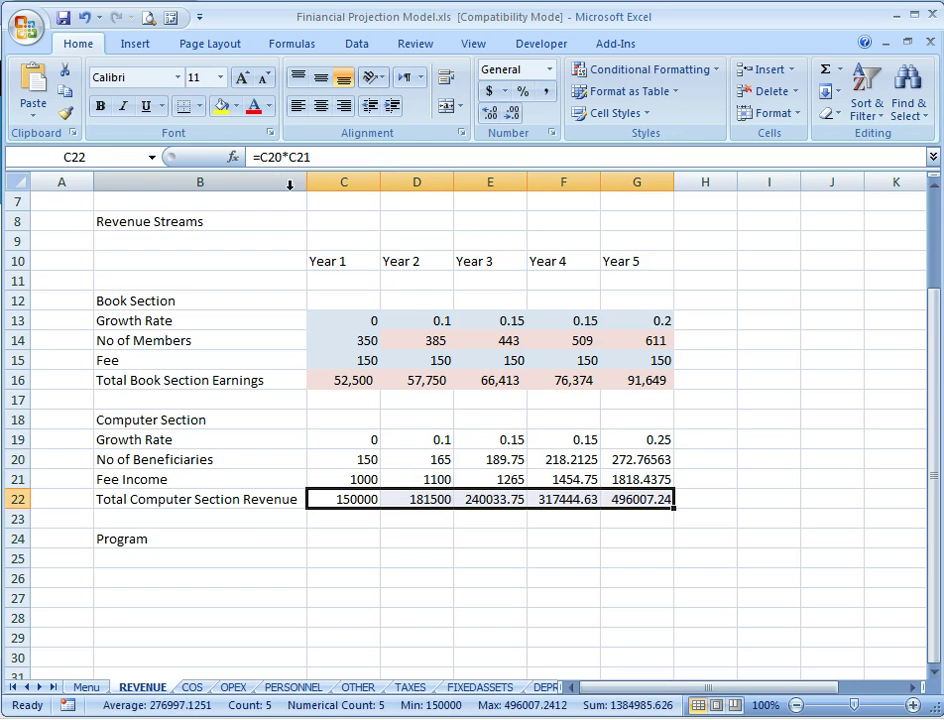
key("Up")
key("Up")
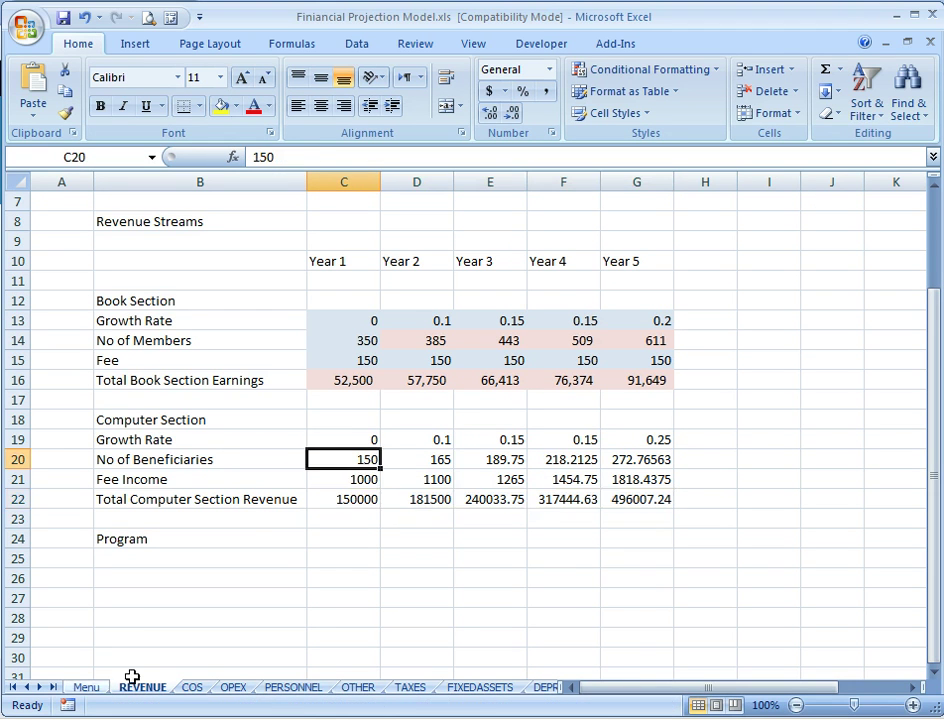
- Apply the User Input style to Computer Section growth rates (C19:G19) and Year 1 beneficiaries and fee (C20:C21)
left_click(367, 440)
key("shift+Down")
key("shift+Right")
key("shift+Right")
key("shift+Right")
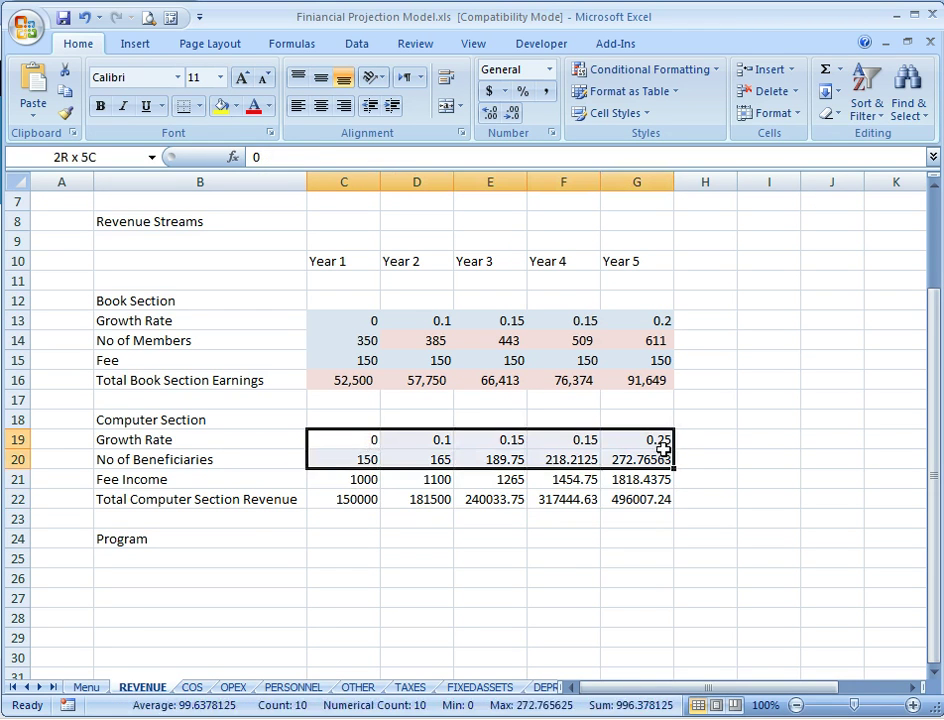
left_click_drag(367, 440, 662, 440)
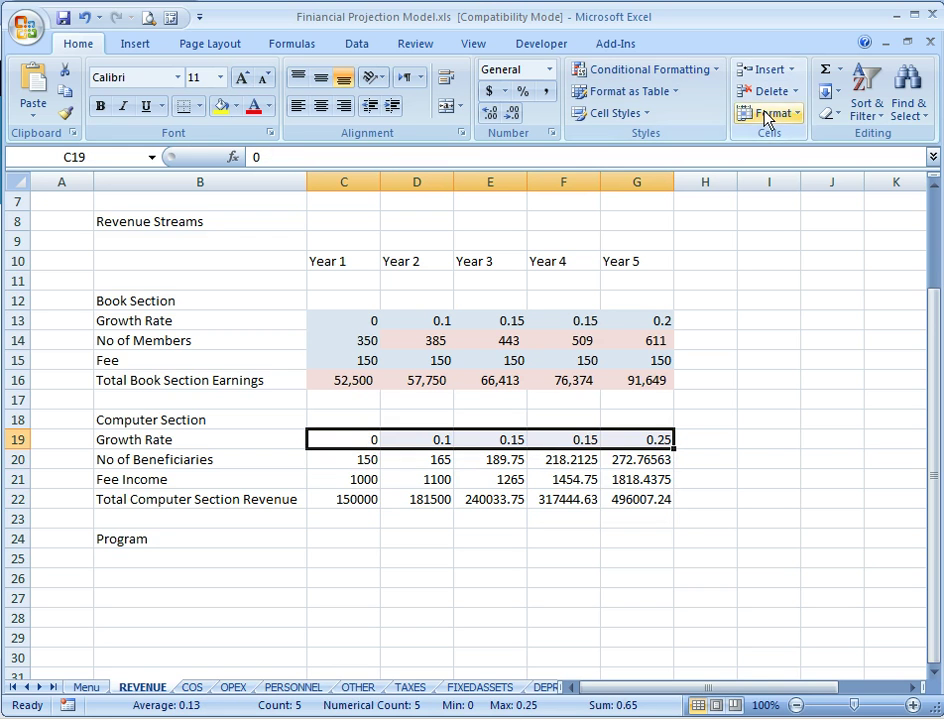
left_click(636, 114)
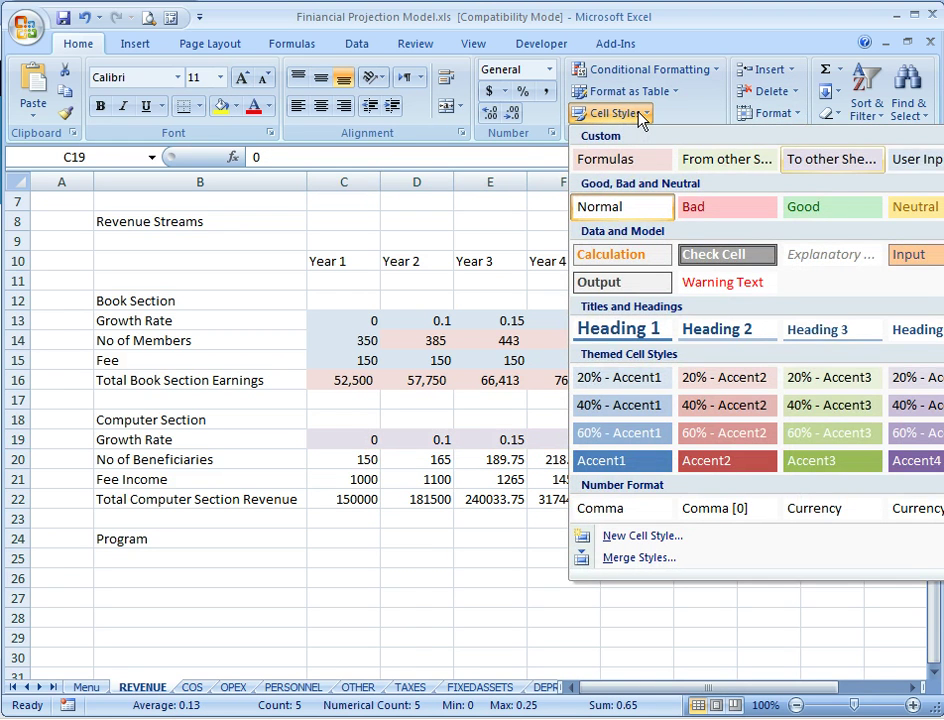
left_click(931, 159)
left_click_drag(365, 459, 365, 479)
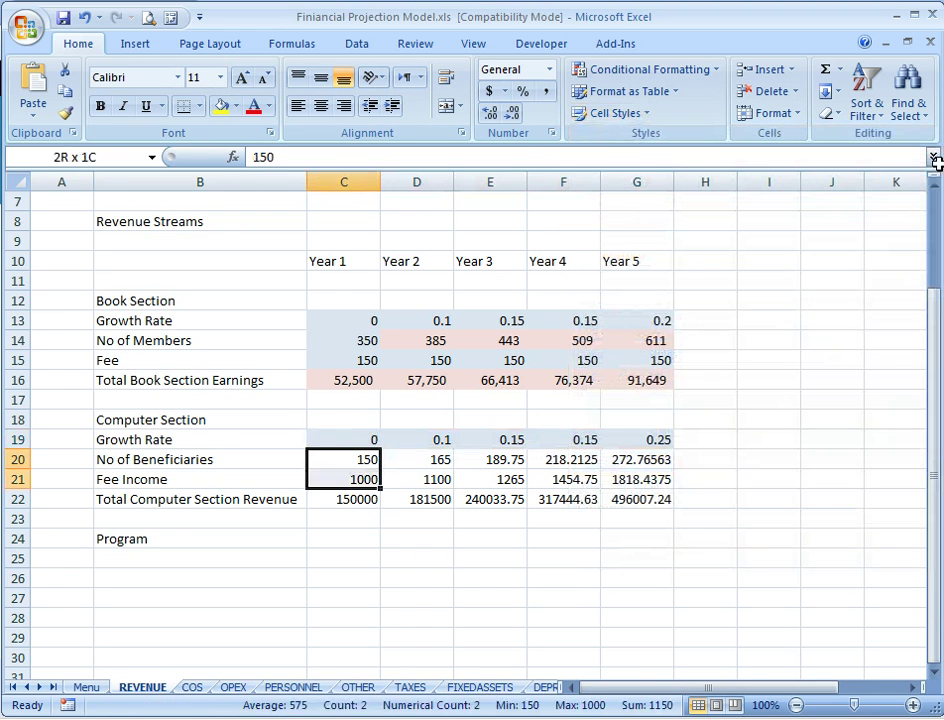
left_click(630, 114)
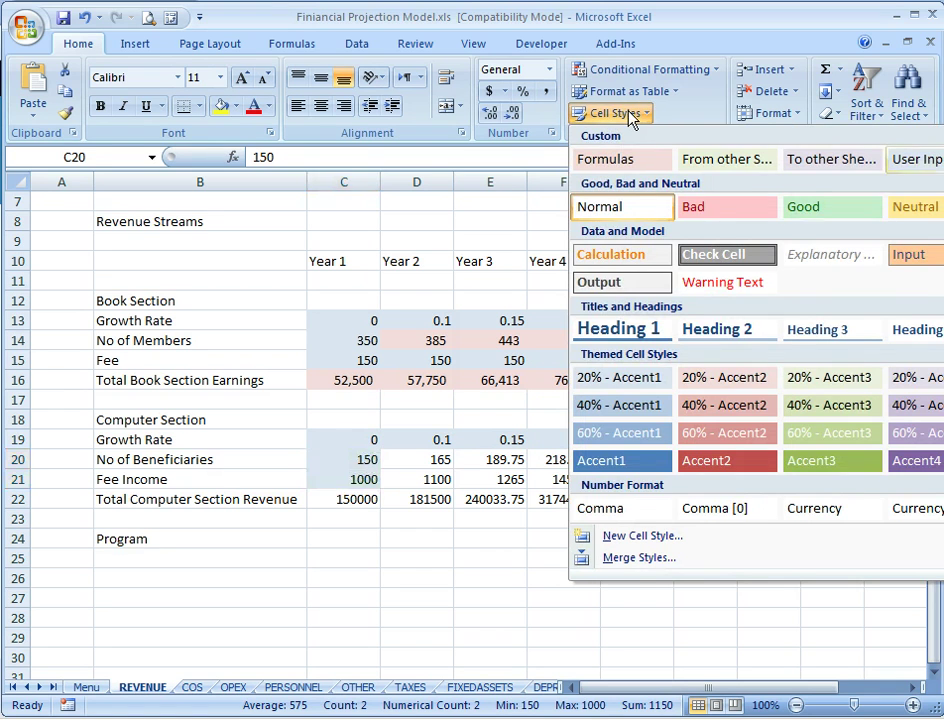
left_click(904, 160)
- Give the calculated Computer Section cells D20:G22 and the Year 1 total C22 the Formulas style
mouse_move(417, 459)
left_mouse_down()
mouse_move(563, 499)
mouse_move(636, 499)
left_mouse_up()
left_click(612, 113)
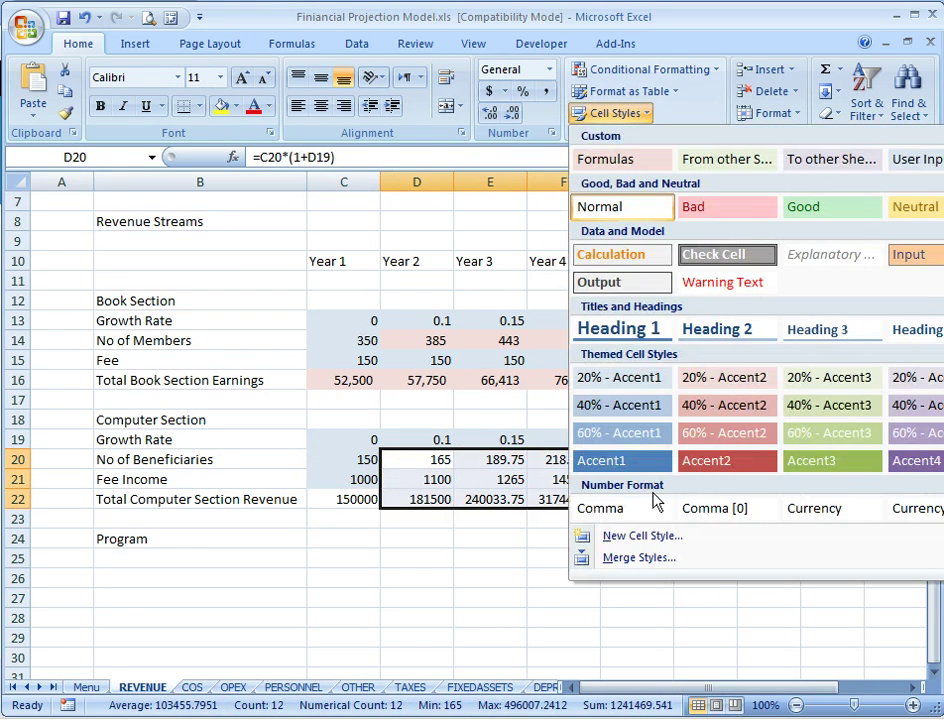
left_click(622, 158)
left_click(344, 499)
left_click(622, 118)
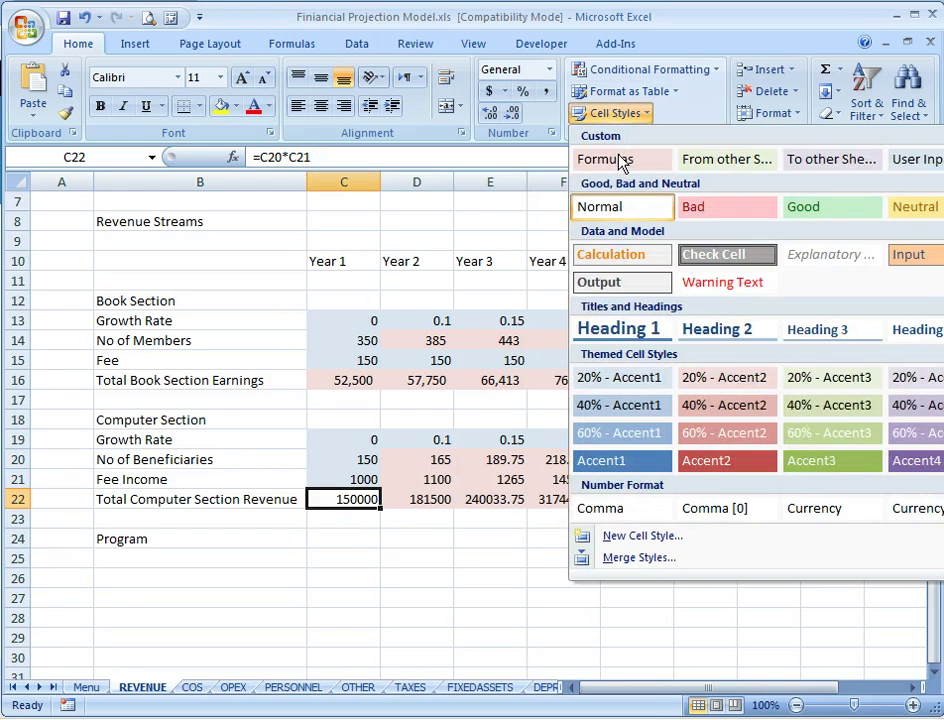
left_click(624, 154)
key("Up")
key("Up")
key("Up")
key("Right")
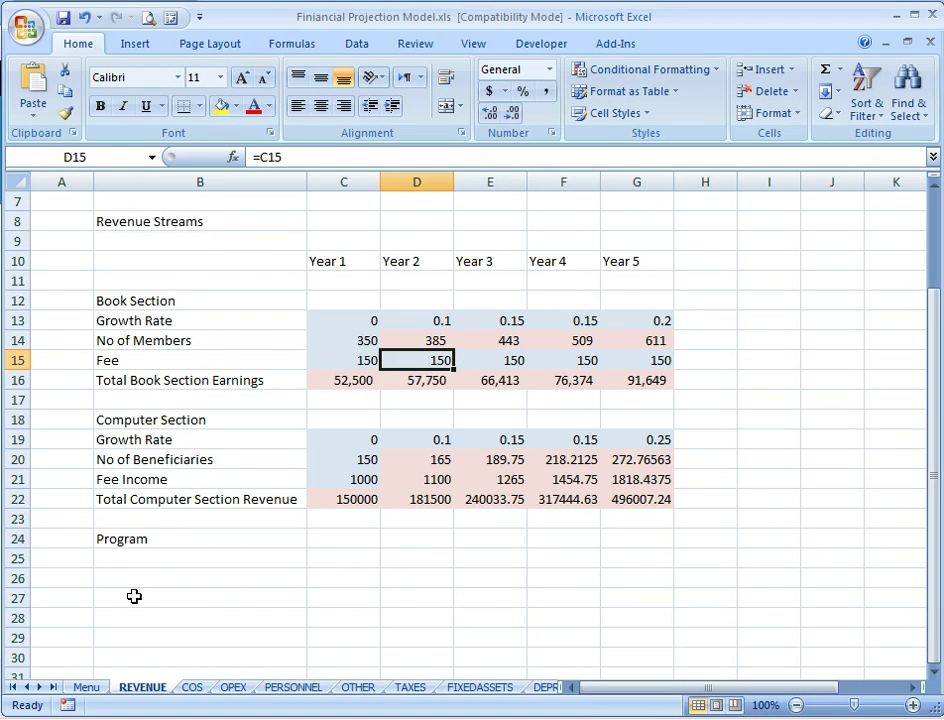
- Enter the labels 'No of Events', 'Expected Revenue' and 'Total Program Revenue' in B25:B27
left_click(200, 558)
scroll(36, 540, "up", 1)
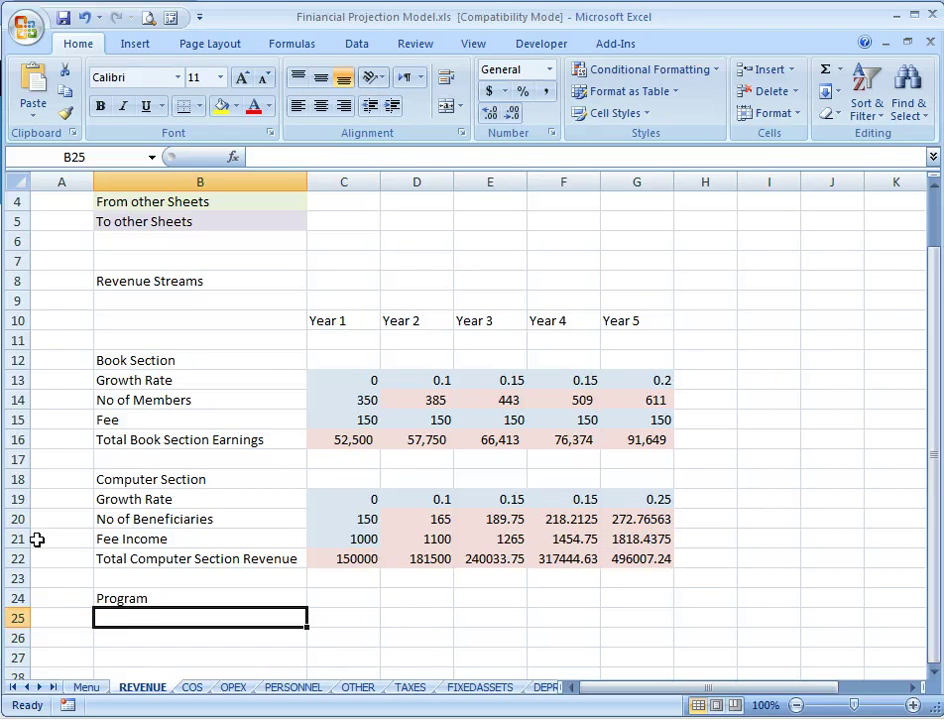
type("No of Ev")
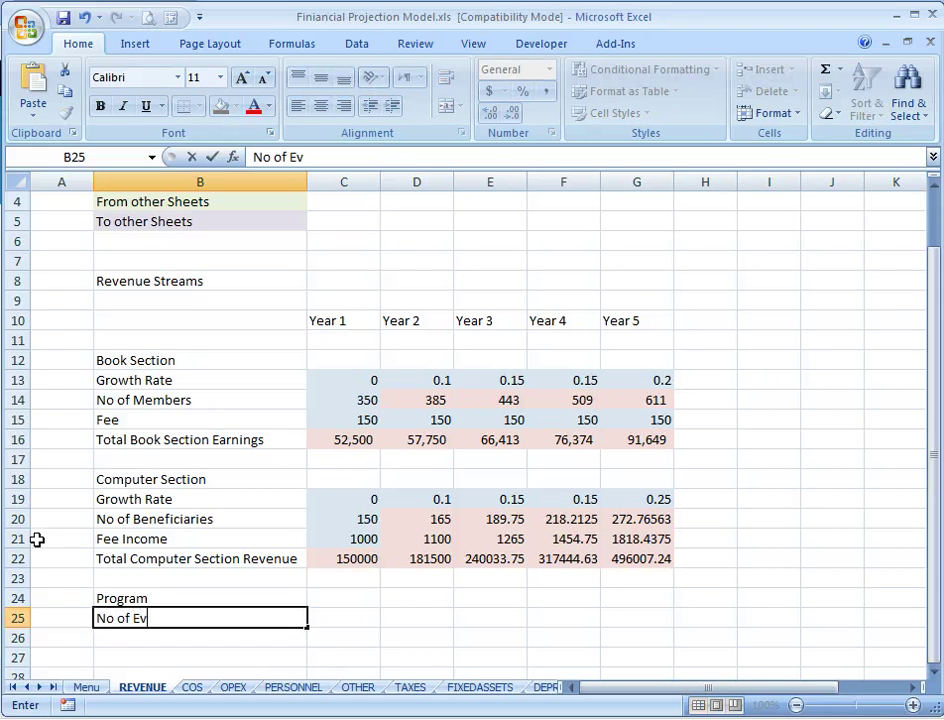
type("ents")
key("Return")
type("Ex")
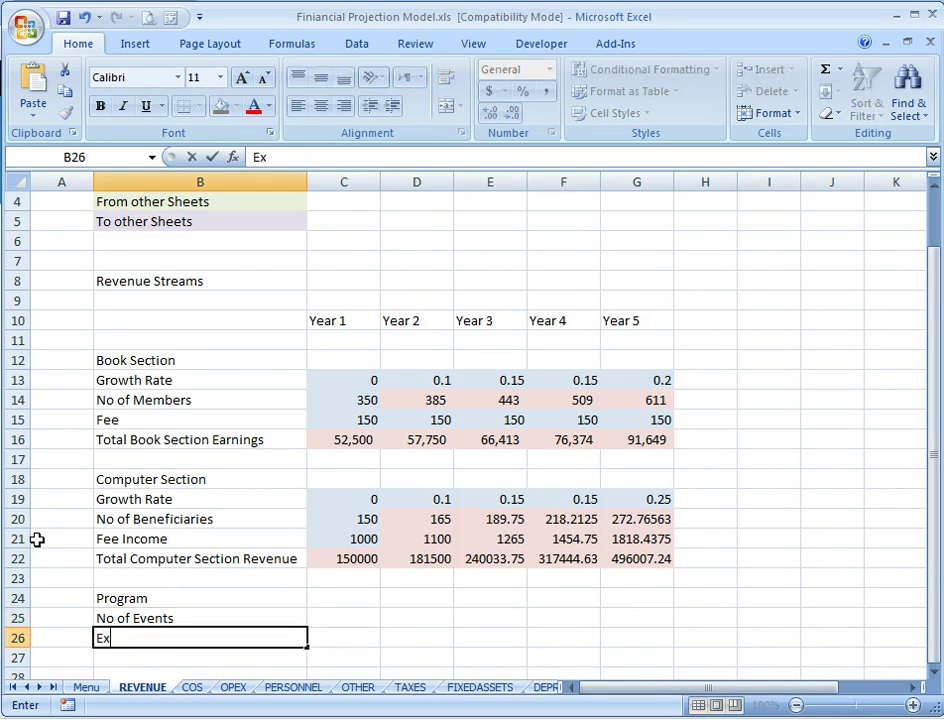
type("pen")
type("ted R")
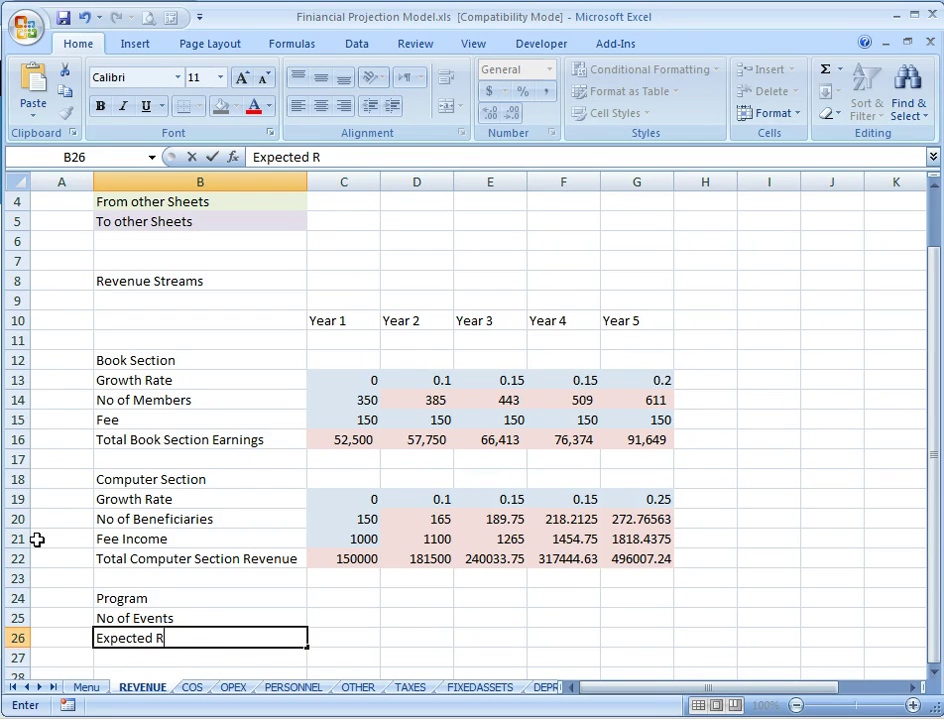
type("evenue")
key("Return")
type("Total ")
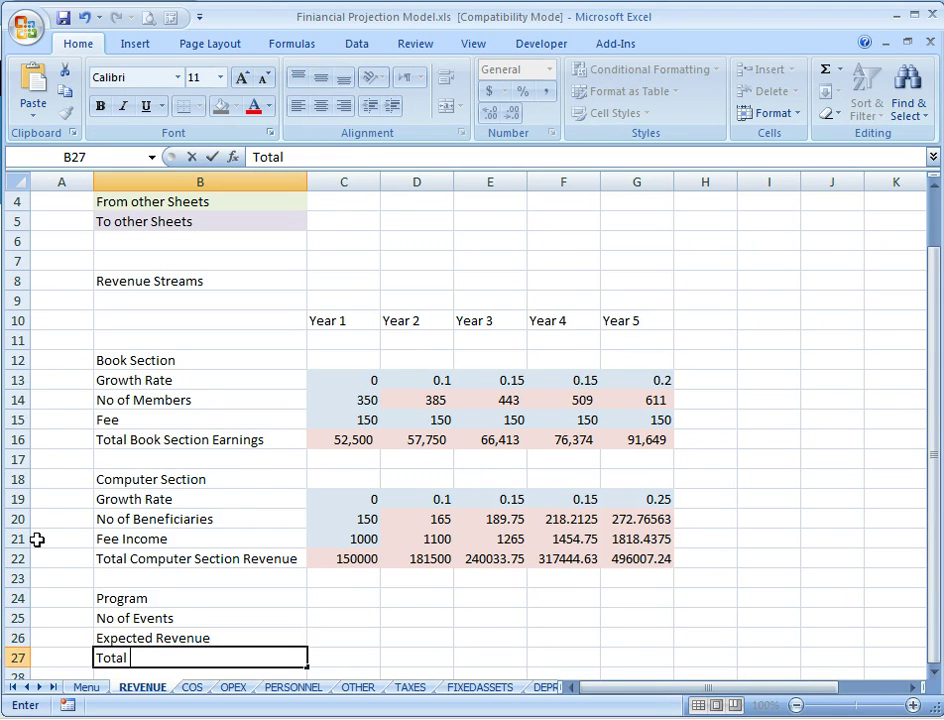
type("Program")
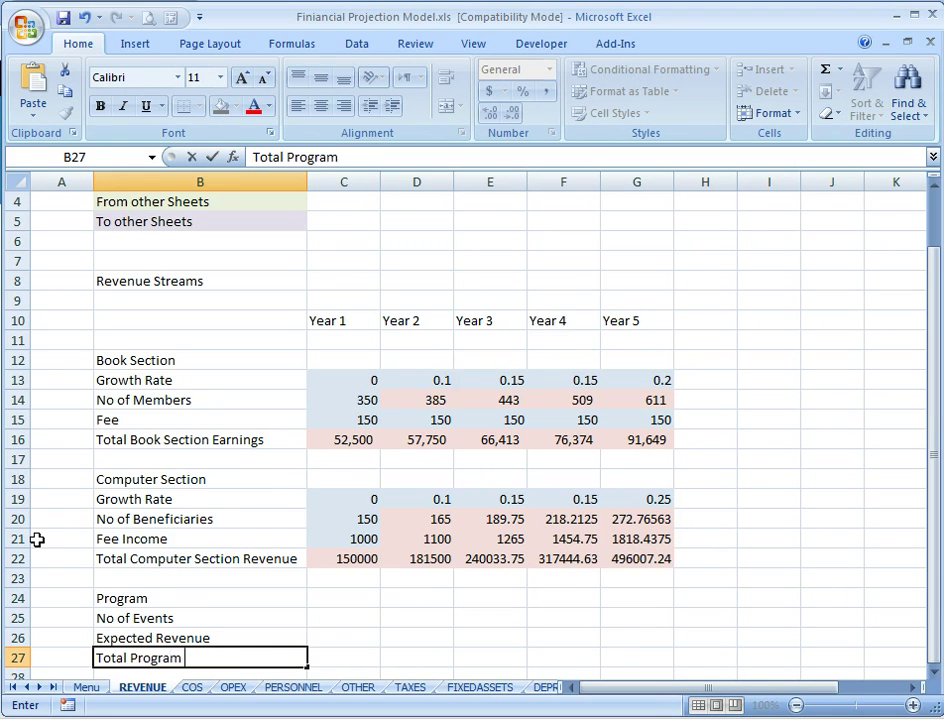
type(" Revenue")
key("Return")
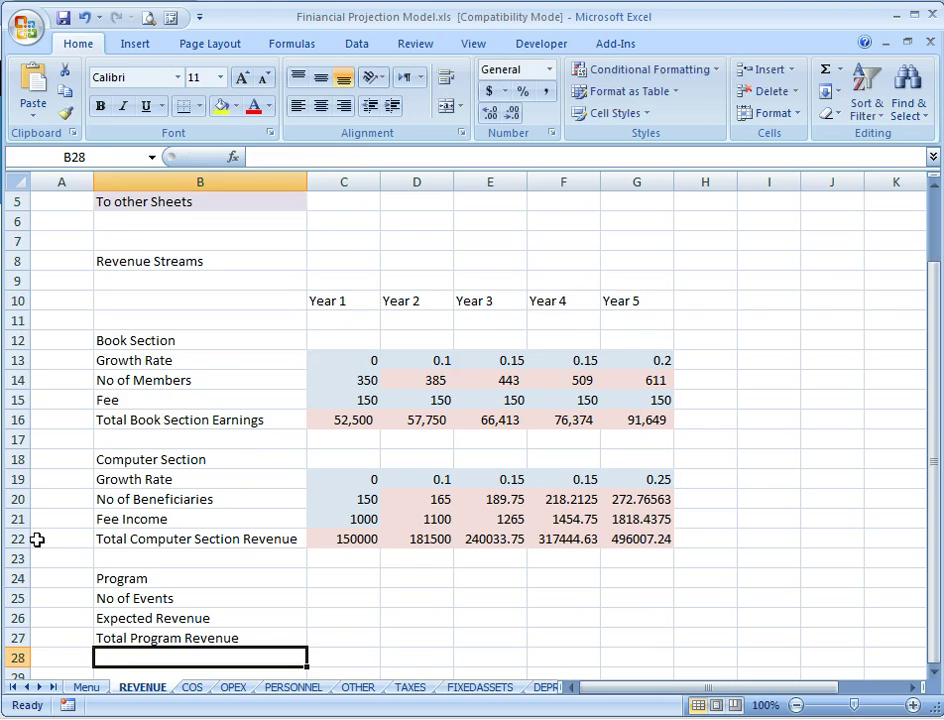
key("Up")
key("Up")
key("Up")
key("Right")
- Fill 1 event in C25:G25 and 10000 expected revenue across C26:G26
type("1")
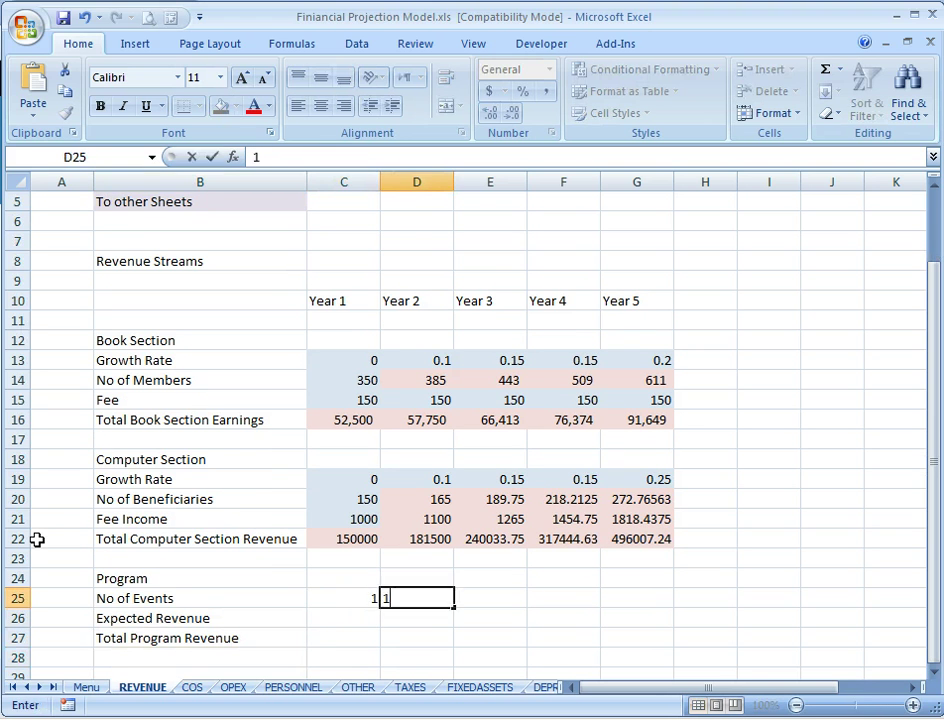
type("\t1\t1\t1\t1")
key("Return")
key("Left")
key("Left")
key("Left")
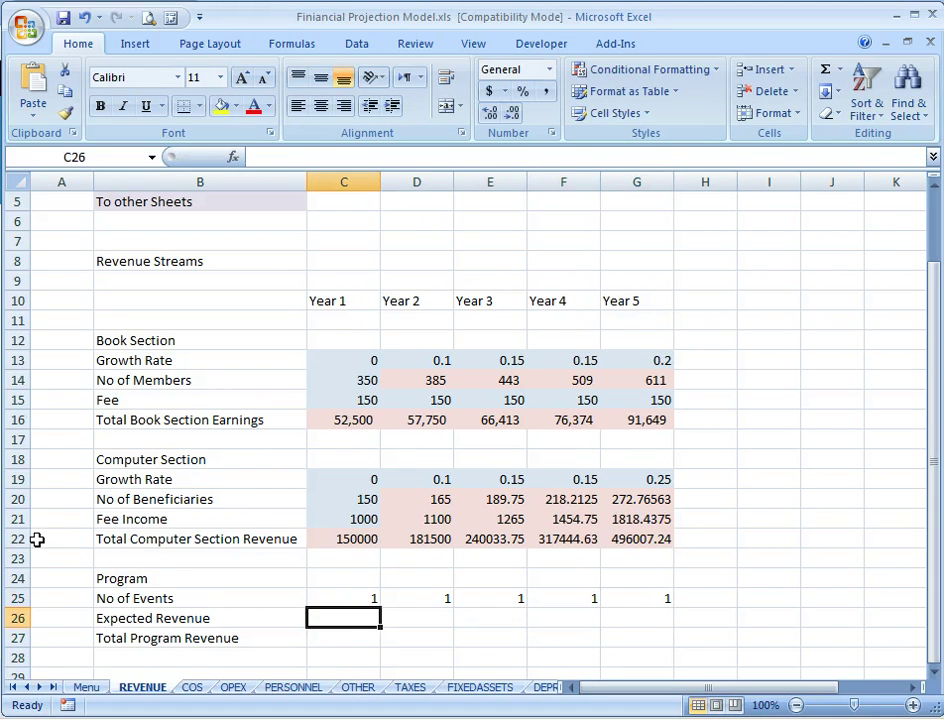
type("10000")
key("Return")
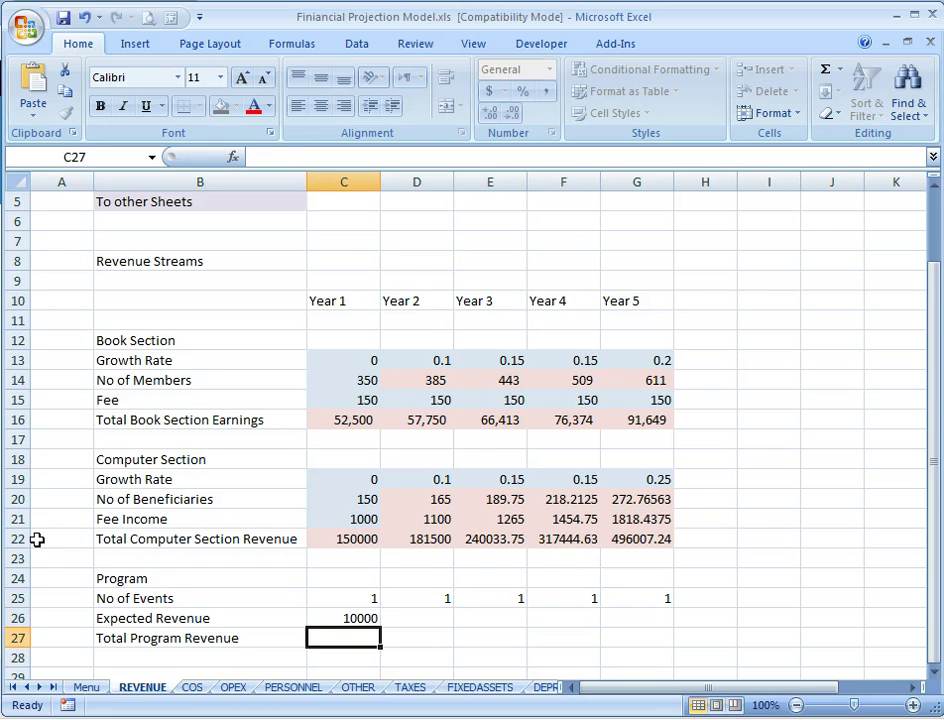
key("Up")
key("shift+Right")
key("shift+Right")
key("shift+Right")
key("shift+Right")
key("ctrl+r")
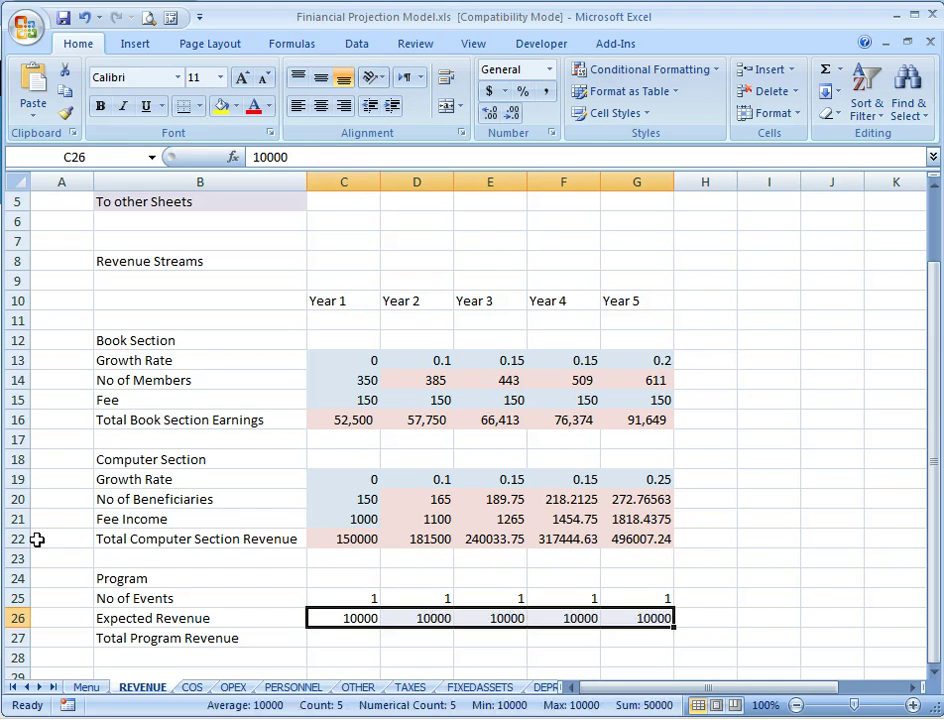
- Enter the Year 1 Total Program Revenue formula =C26*C25 in C27, giving 10000
left_click(372, 631)
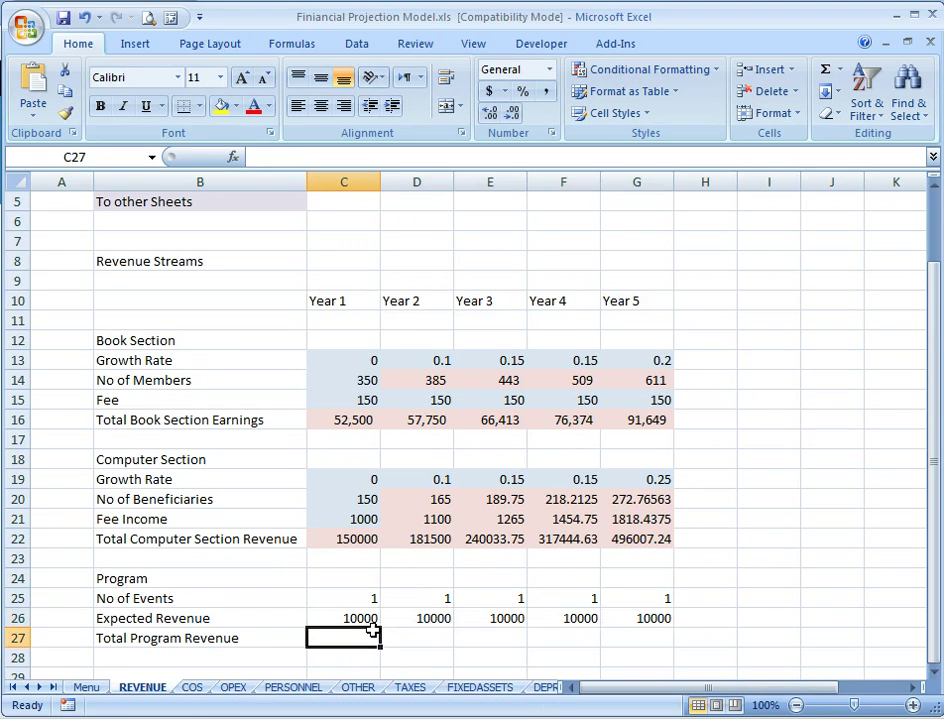
type("=")
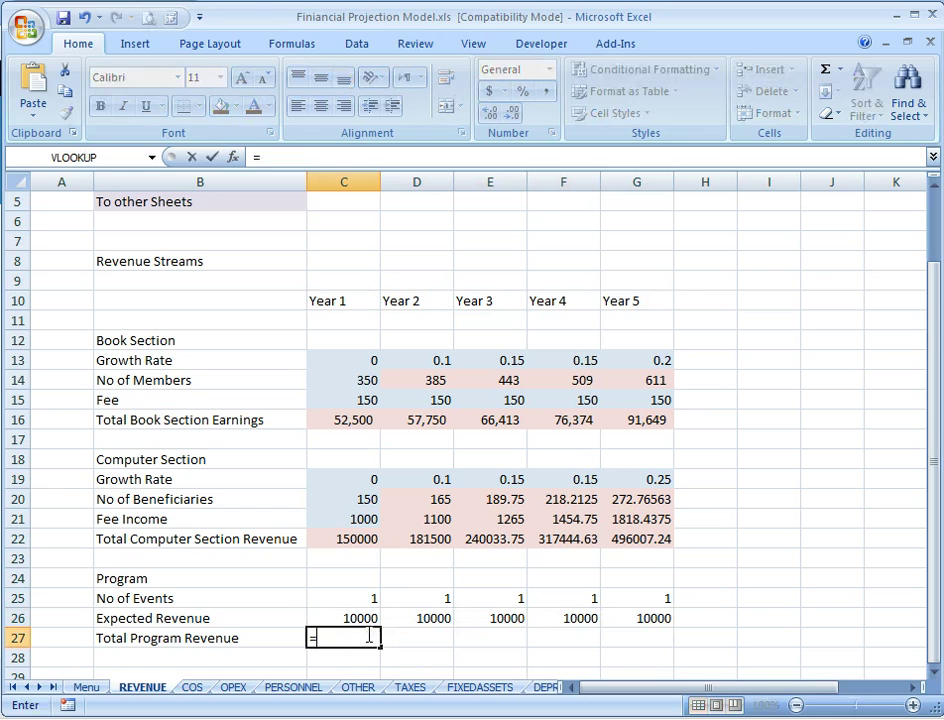
key("Up")
type("*")
key("Up")
key("Up")
key("Return")
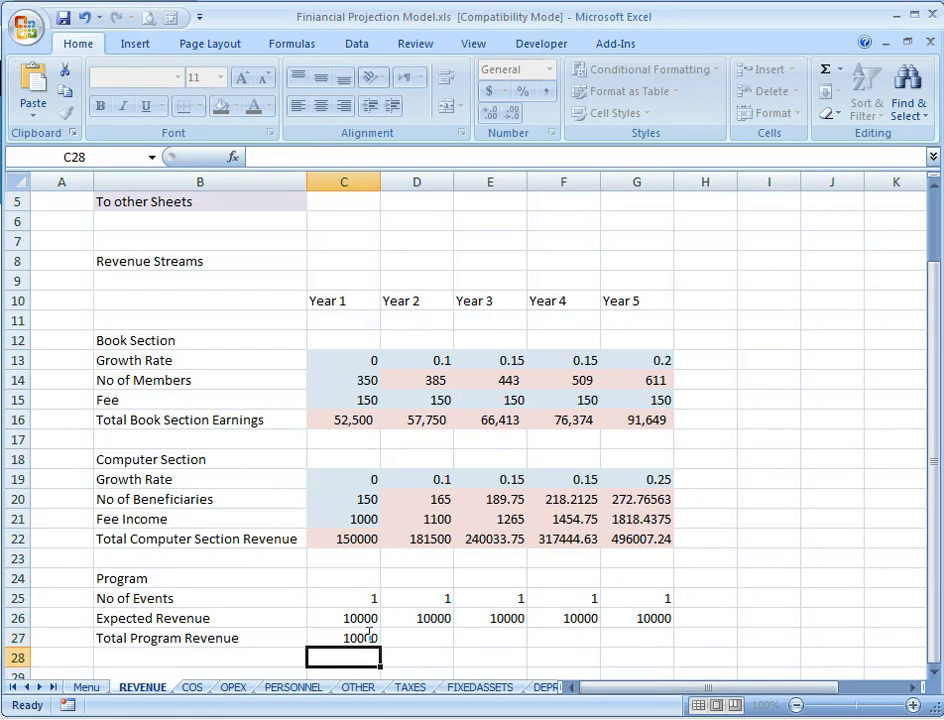